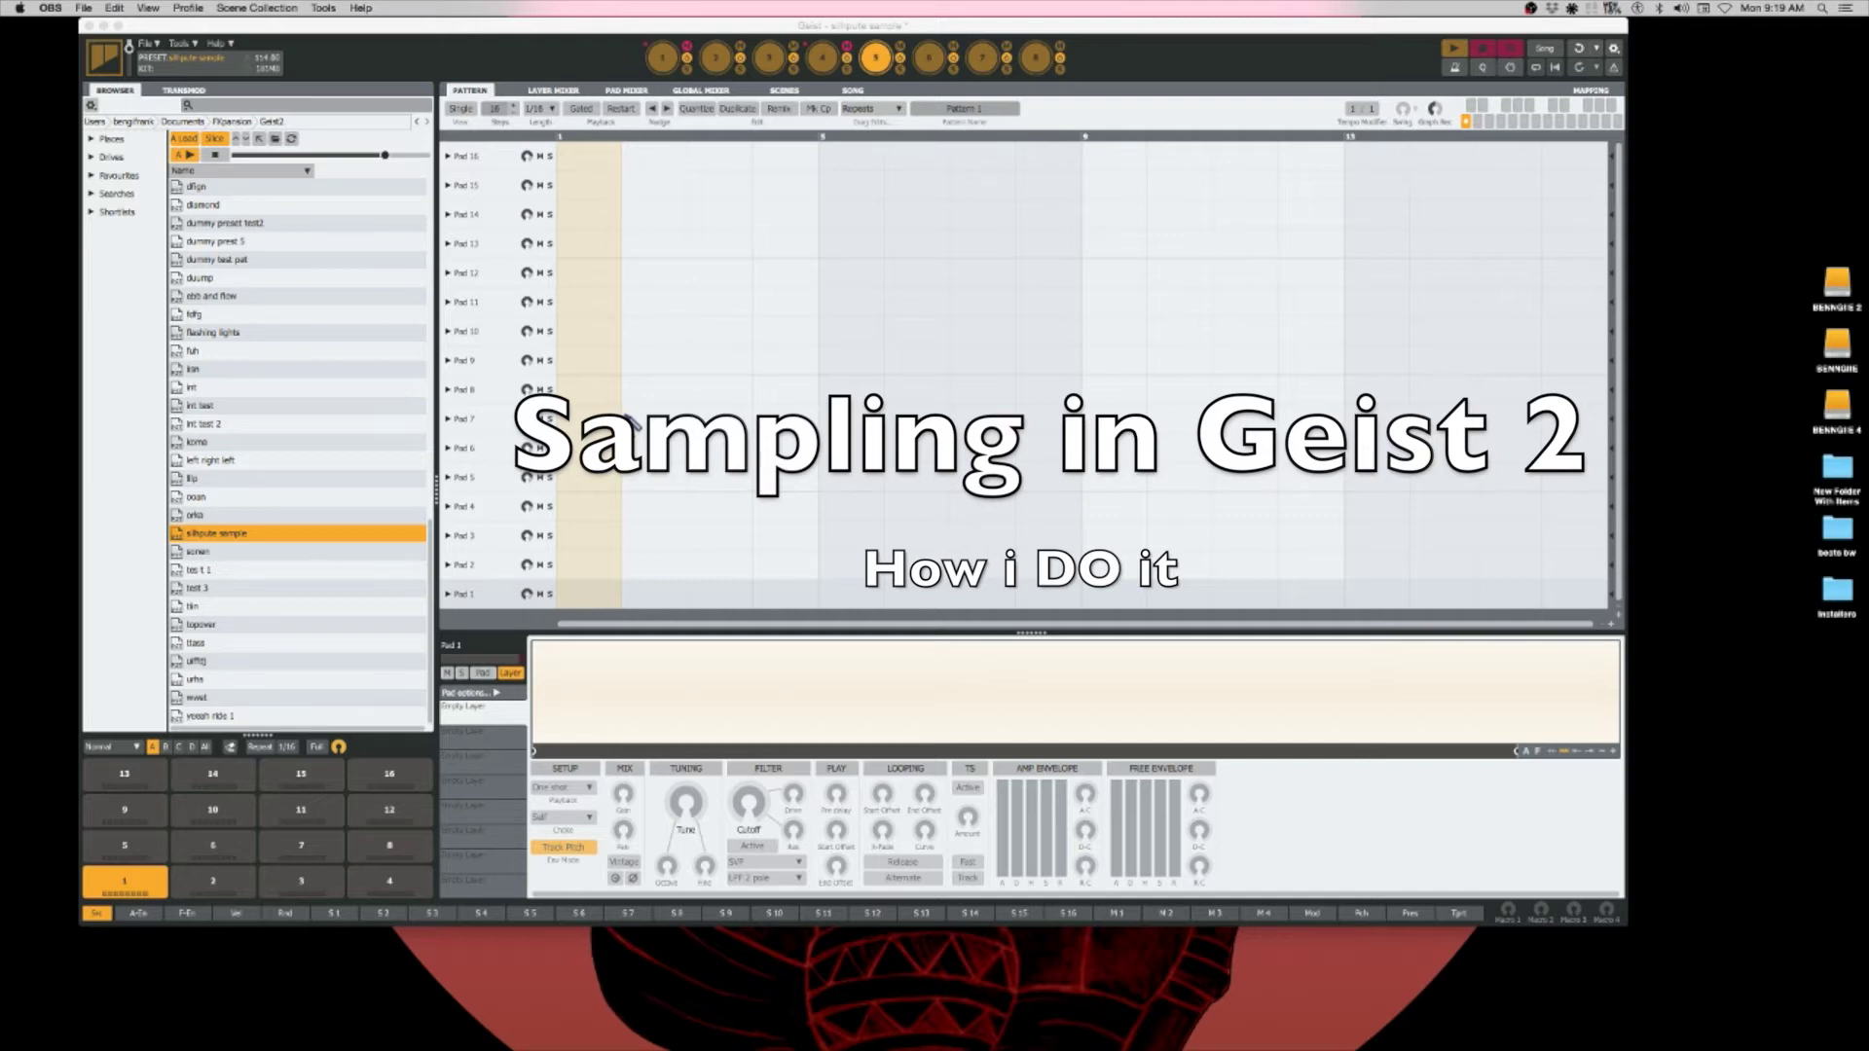
Step: Bring the Geist2 window with the 'silhpute sample' project to the front
left_click(652, 36)
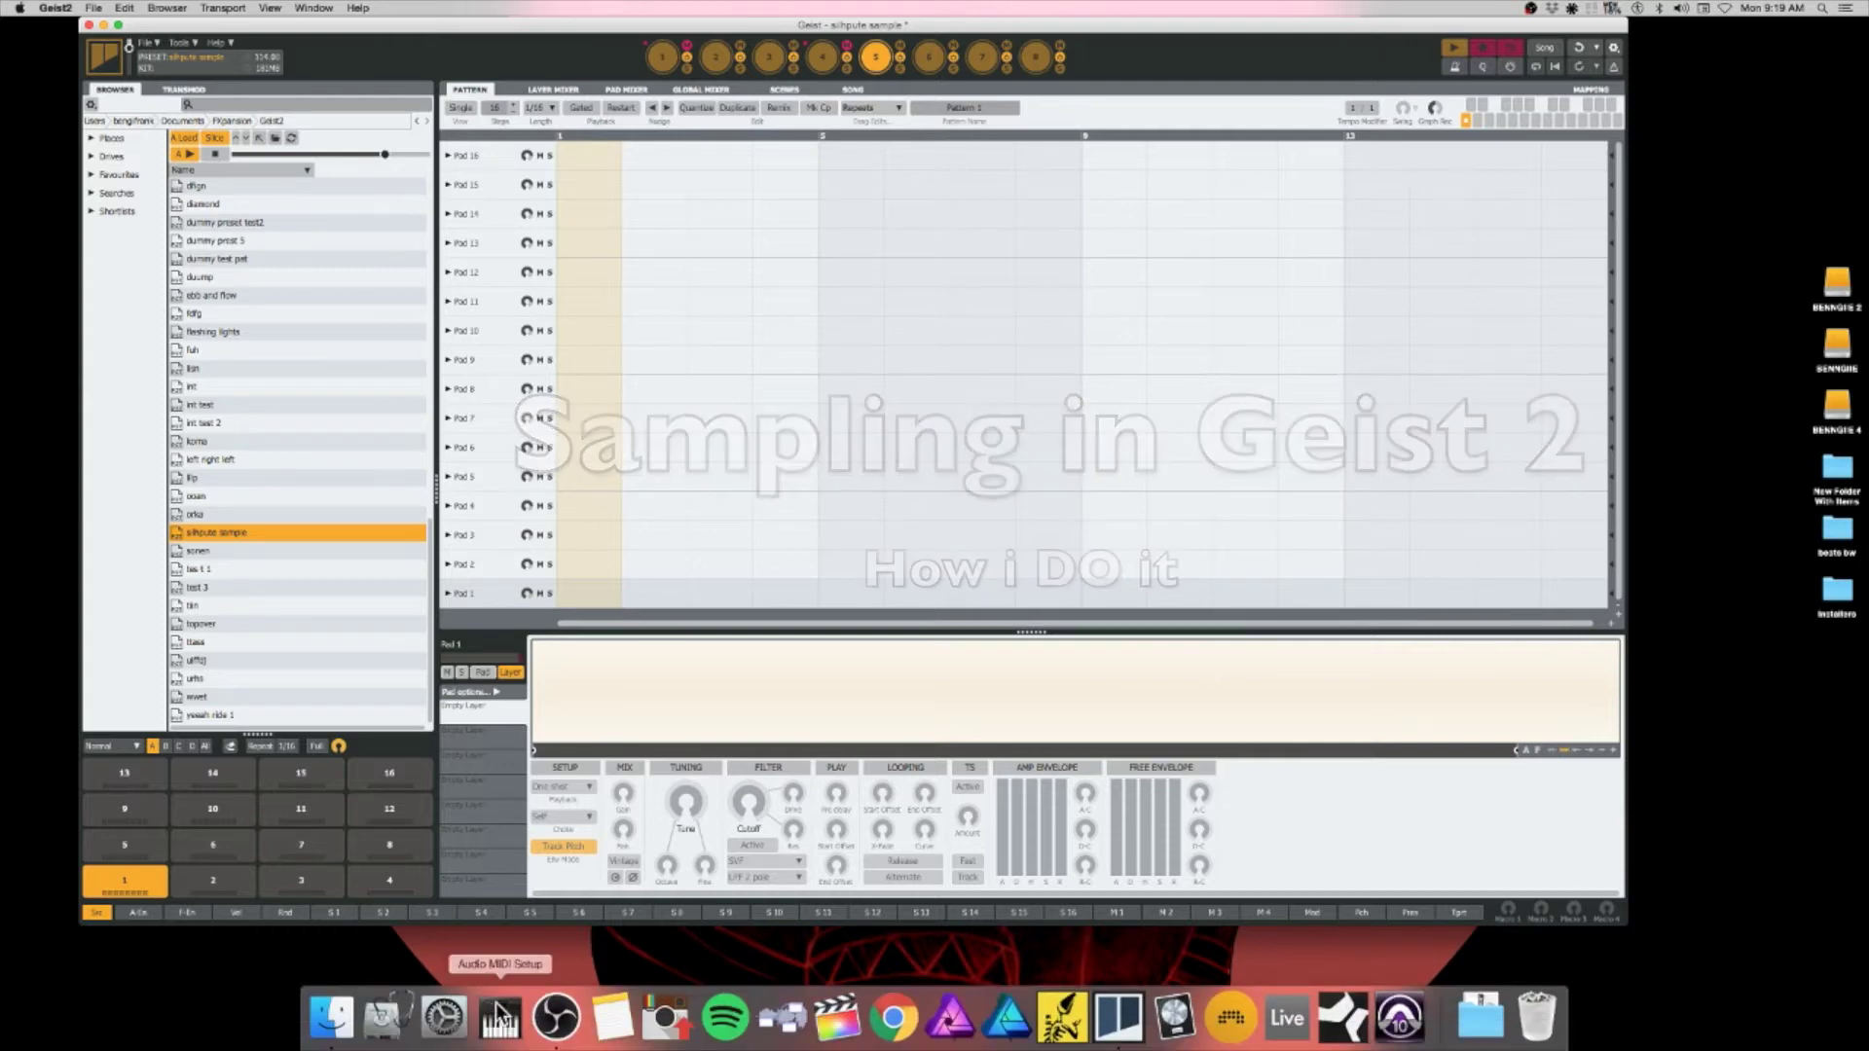
Step: Drag ORKA- SILHOUETTE.wav from the Finder MUSIC folder onto Geist pad 1
mouse_move(193, 27)
left_mouse_down()
mouse_move(172, 27)
mouse_move(204, 27)
left_mouse_up()
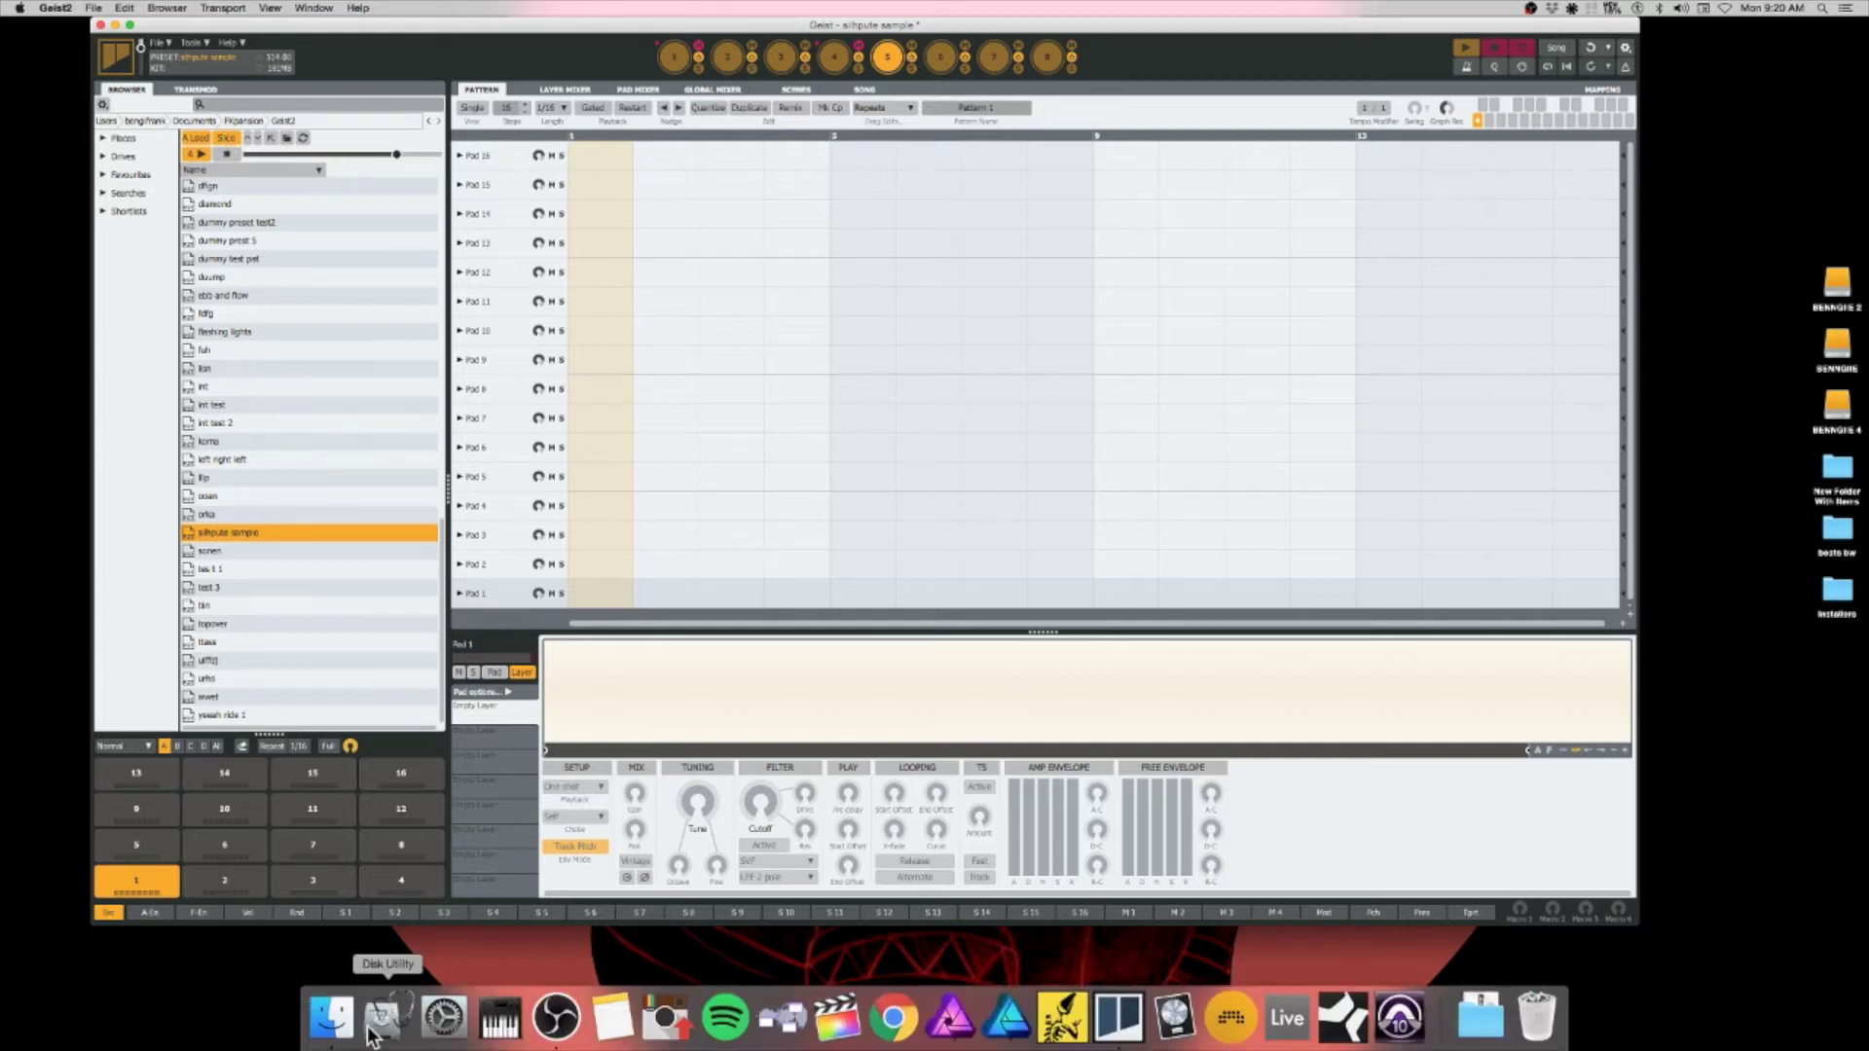
left_click(373, 1025)
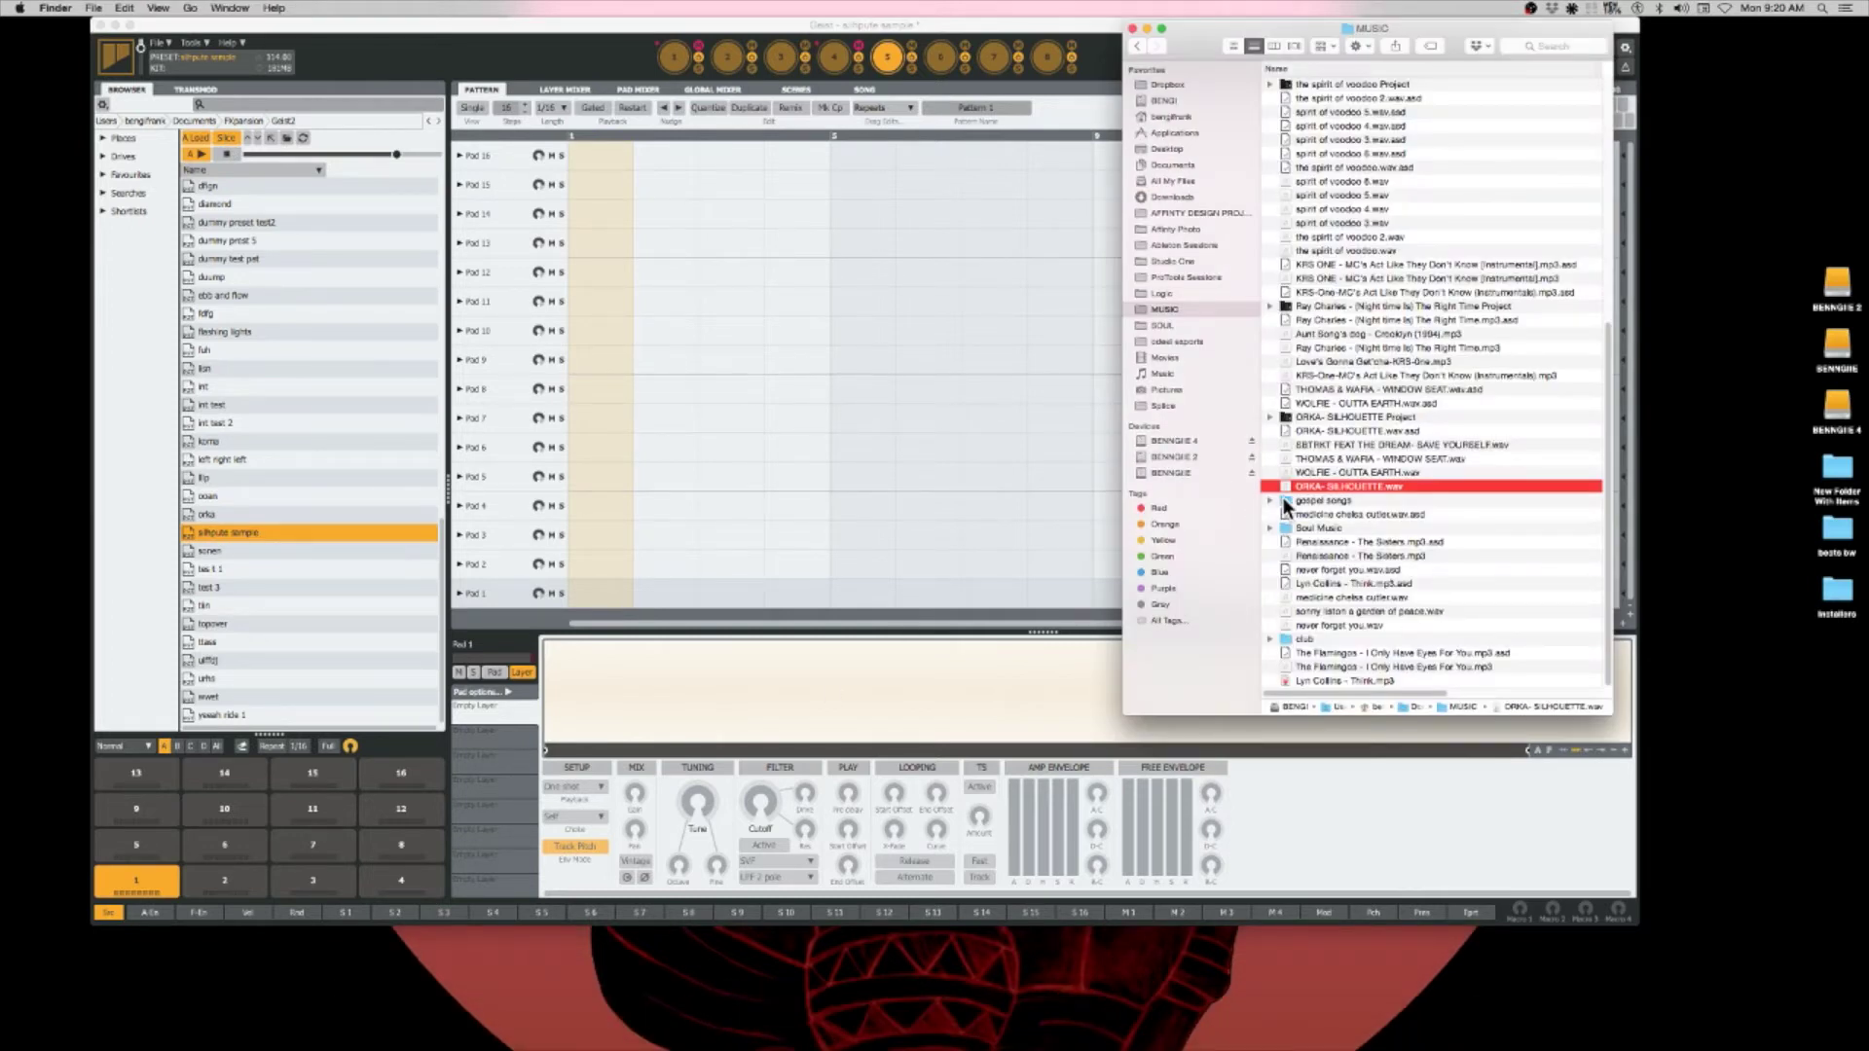
left_click_drag(1284, 483, 153, 881)
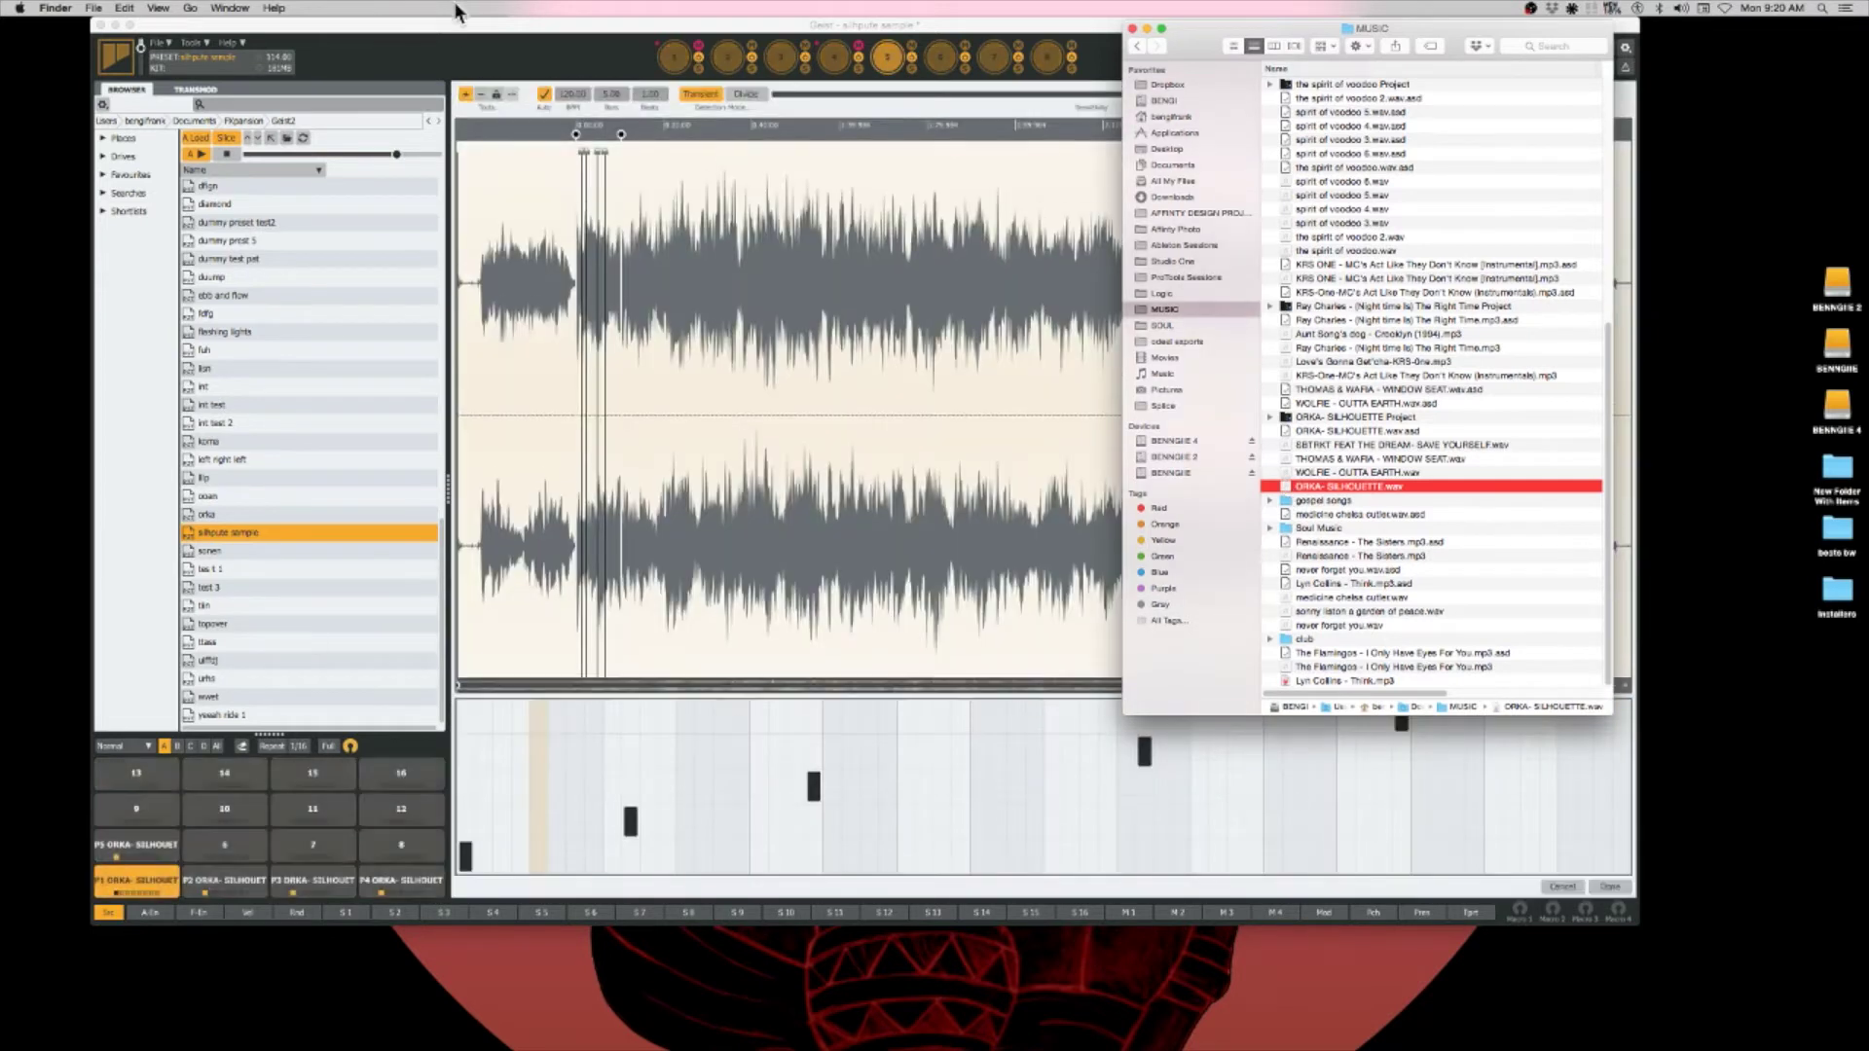
Step: Drop the ORKA song on pad 1 and zoom its waveform in the slice editor
left_click(454, 33)
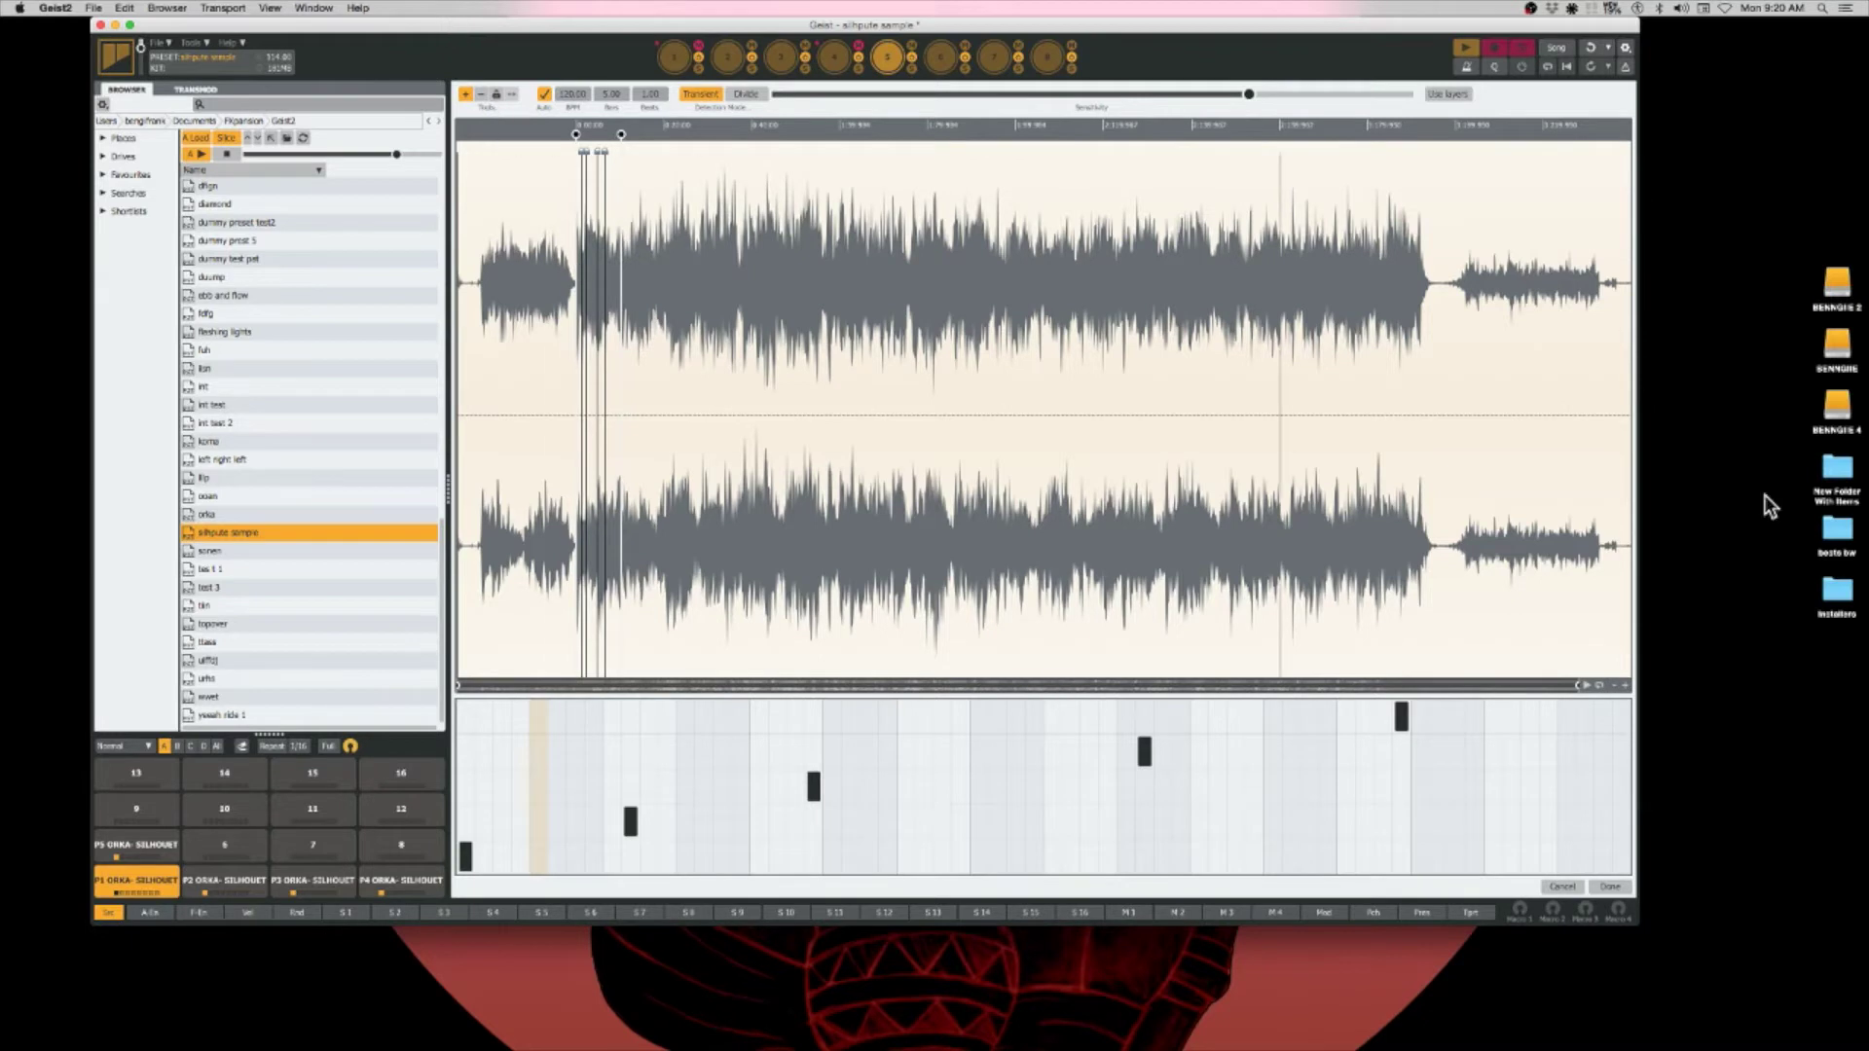
left_click_drag(1580, 687, 1520, 685)
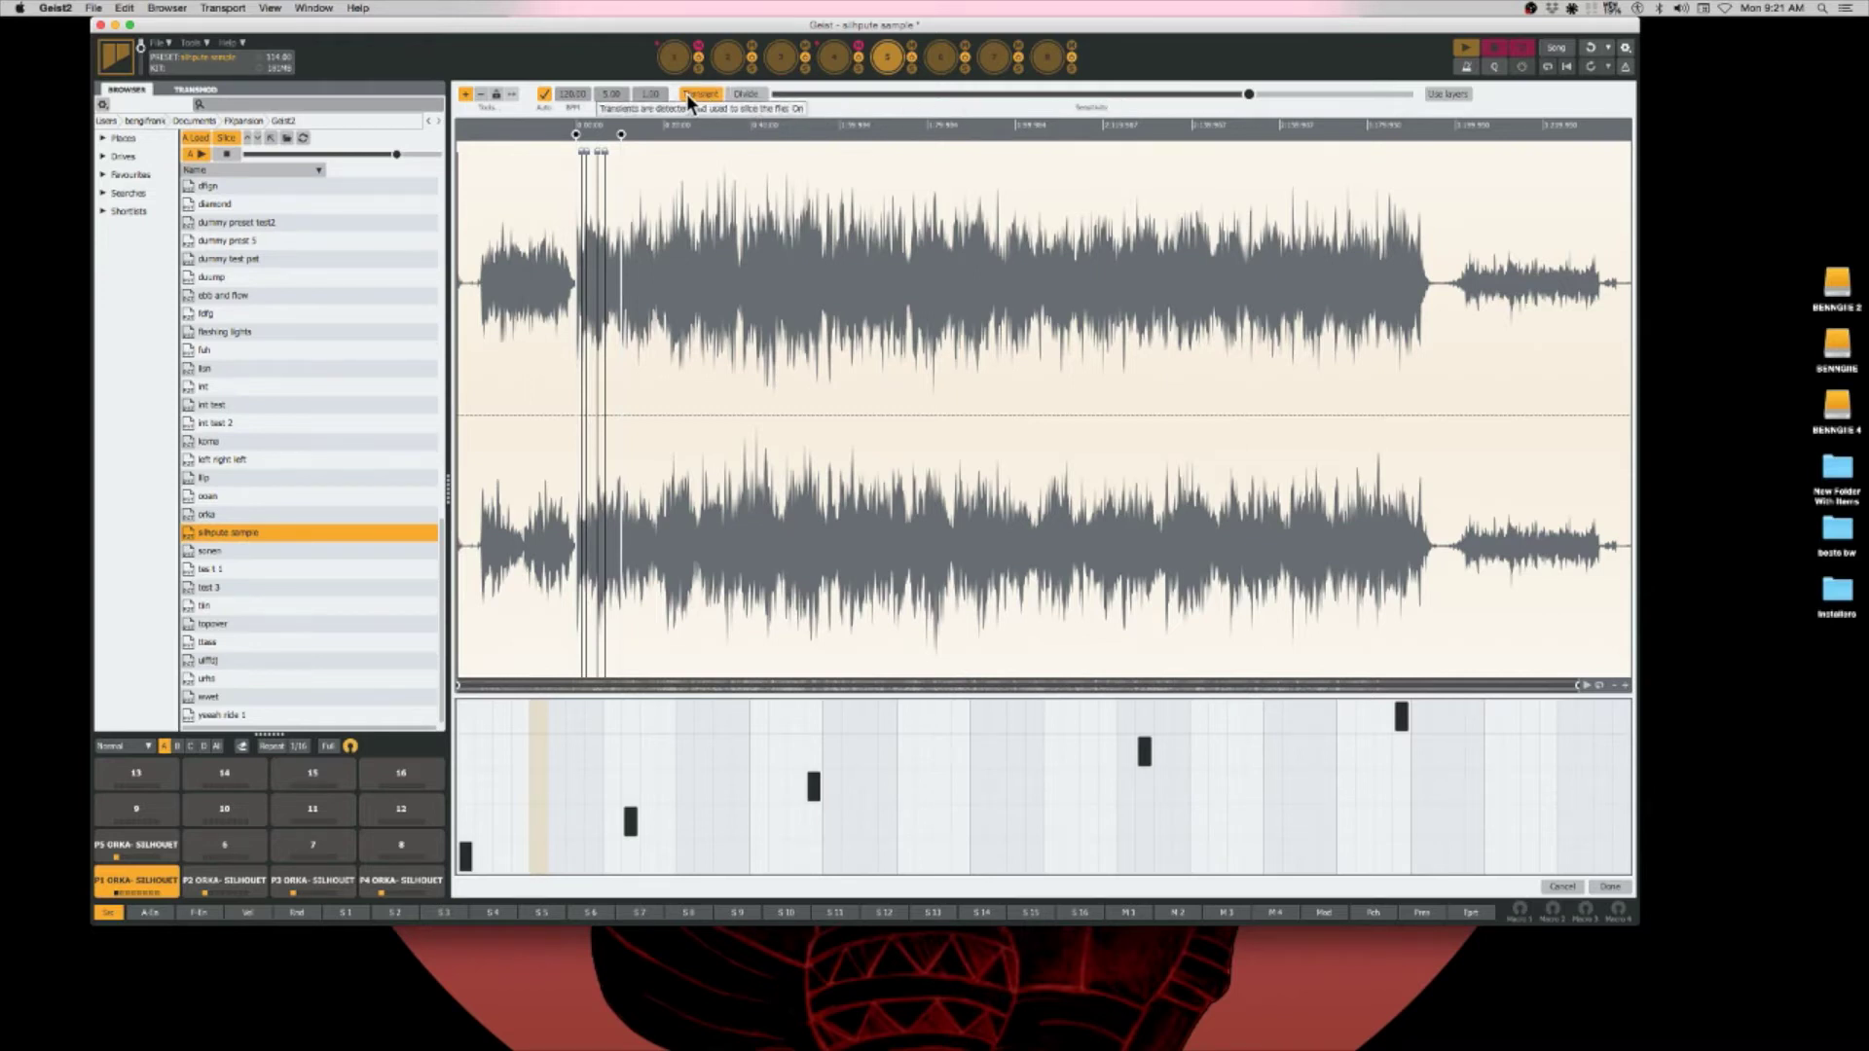
mouse_move(1251, 95)
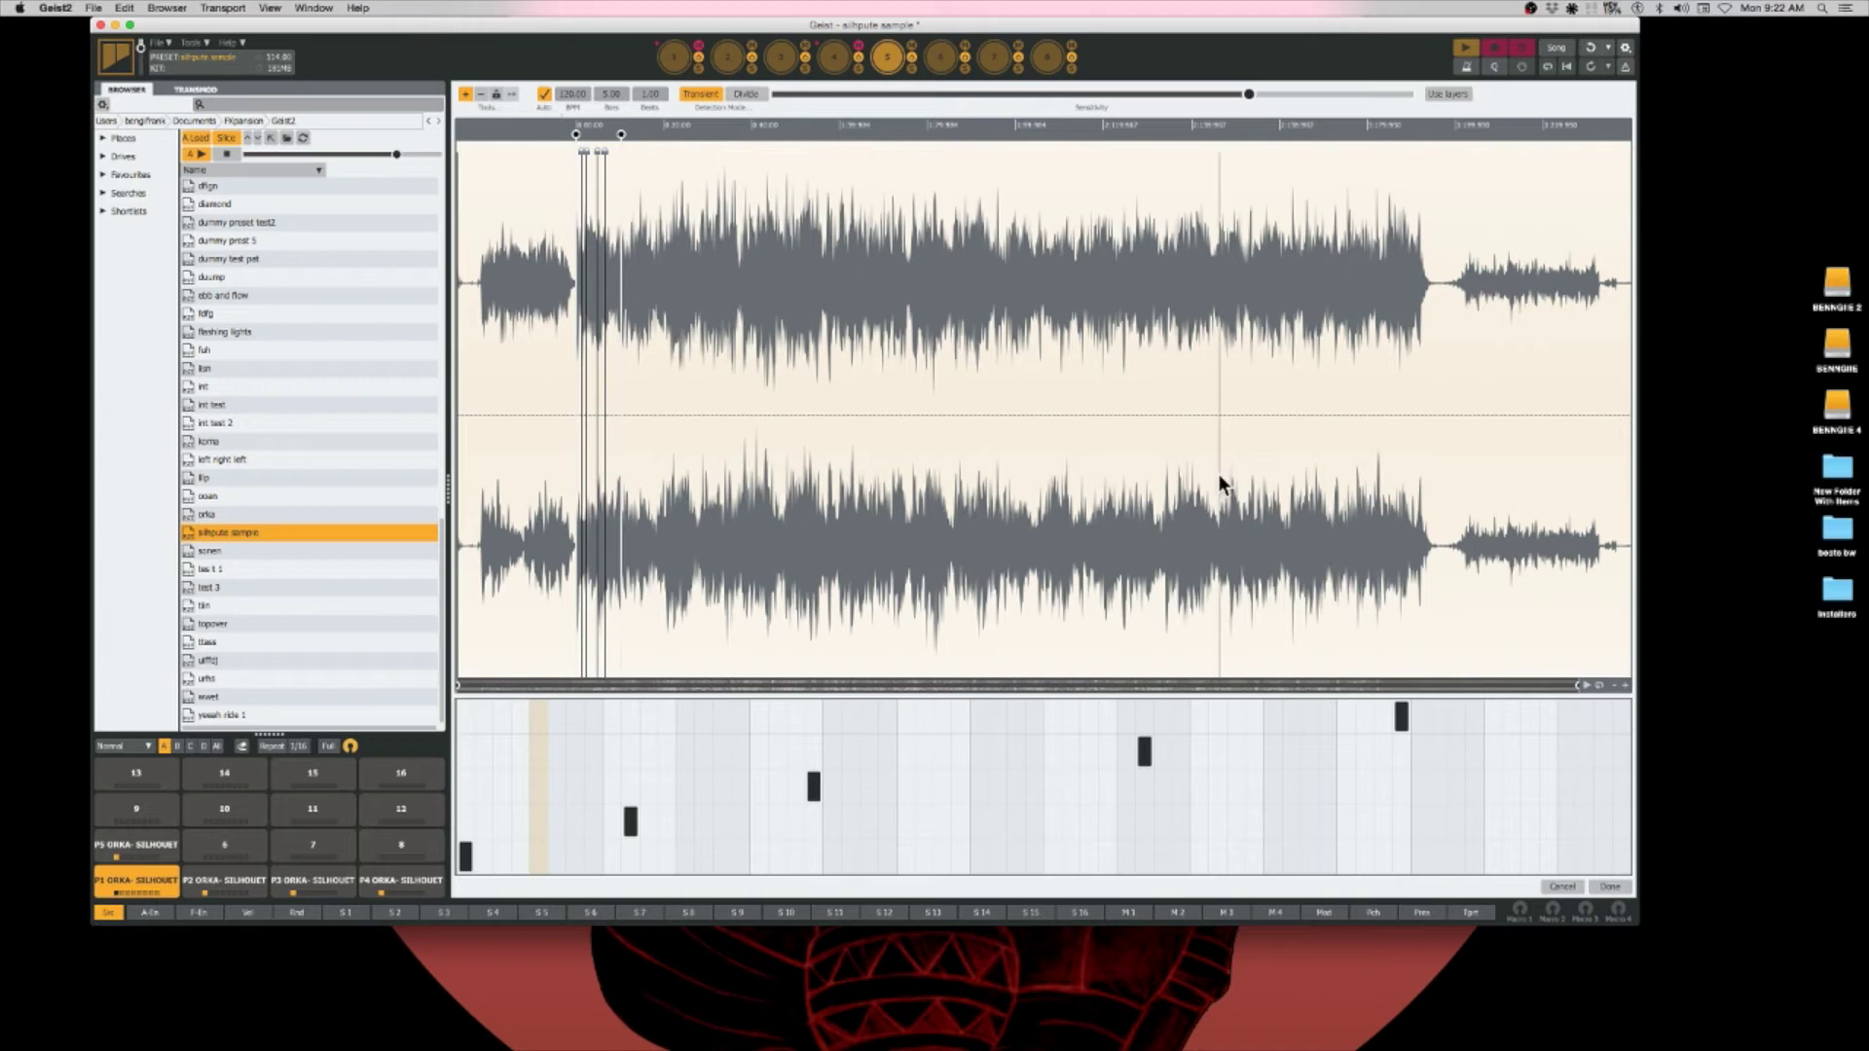
Step: Zoom into the ORKA waveform, scroll to the intro, and confirm the slicing with Done
left_click(1626, 685)
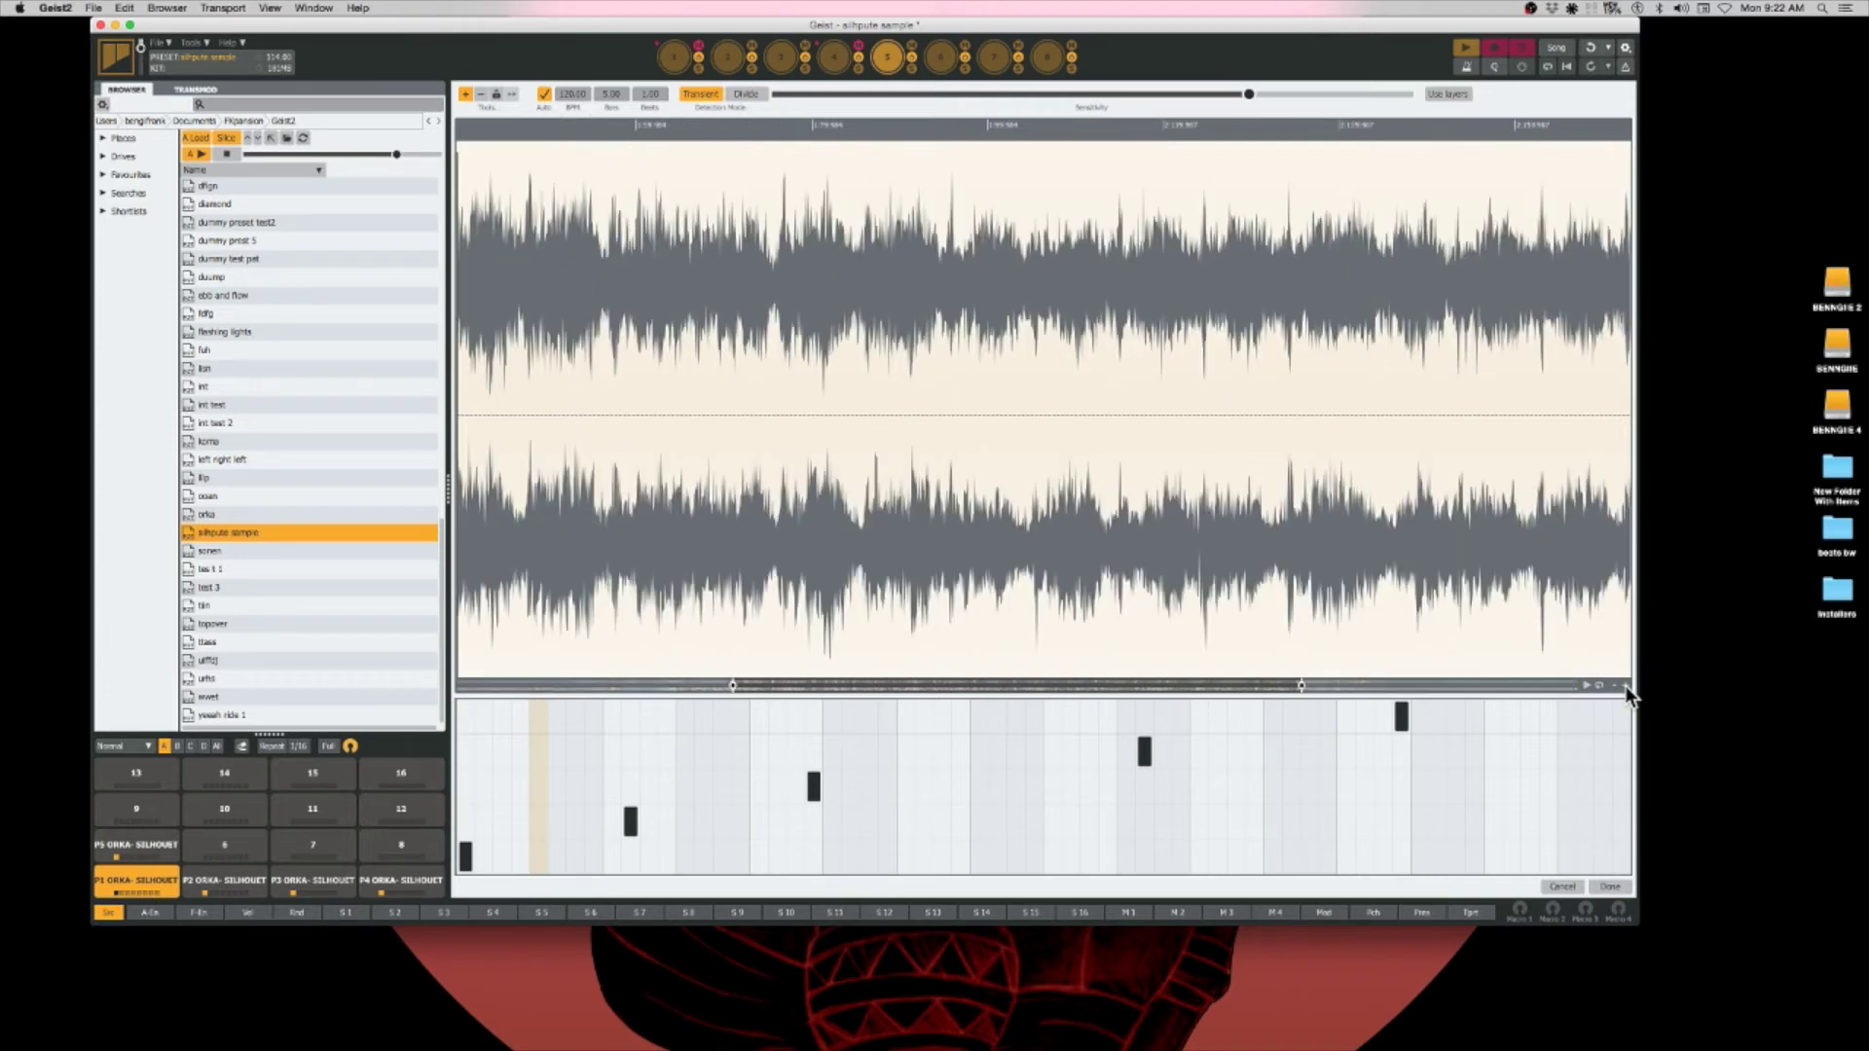
left_click(1626, 685)
left_click(1626, 685)
left_click_drag(1055, 685, 627, 684)
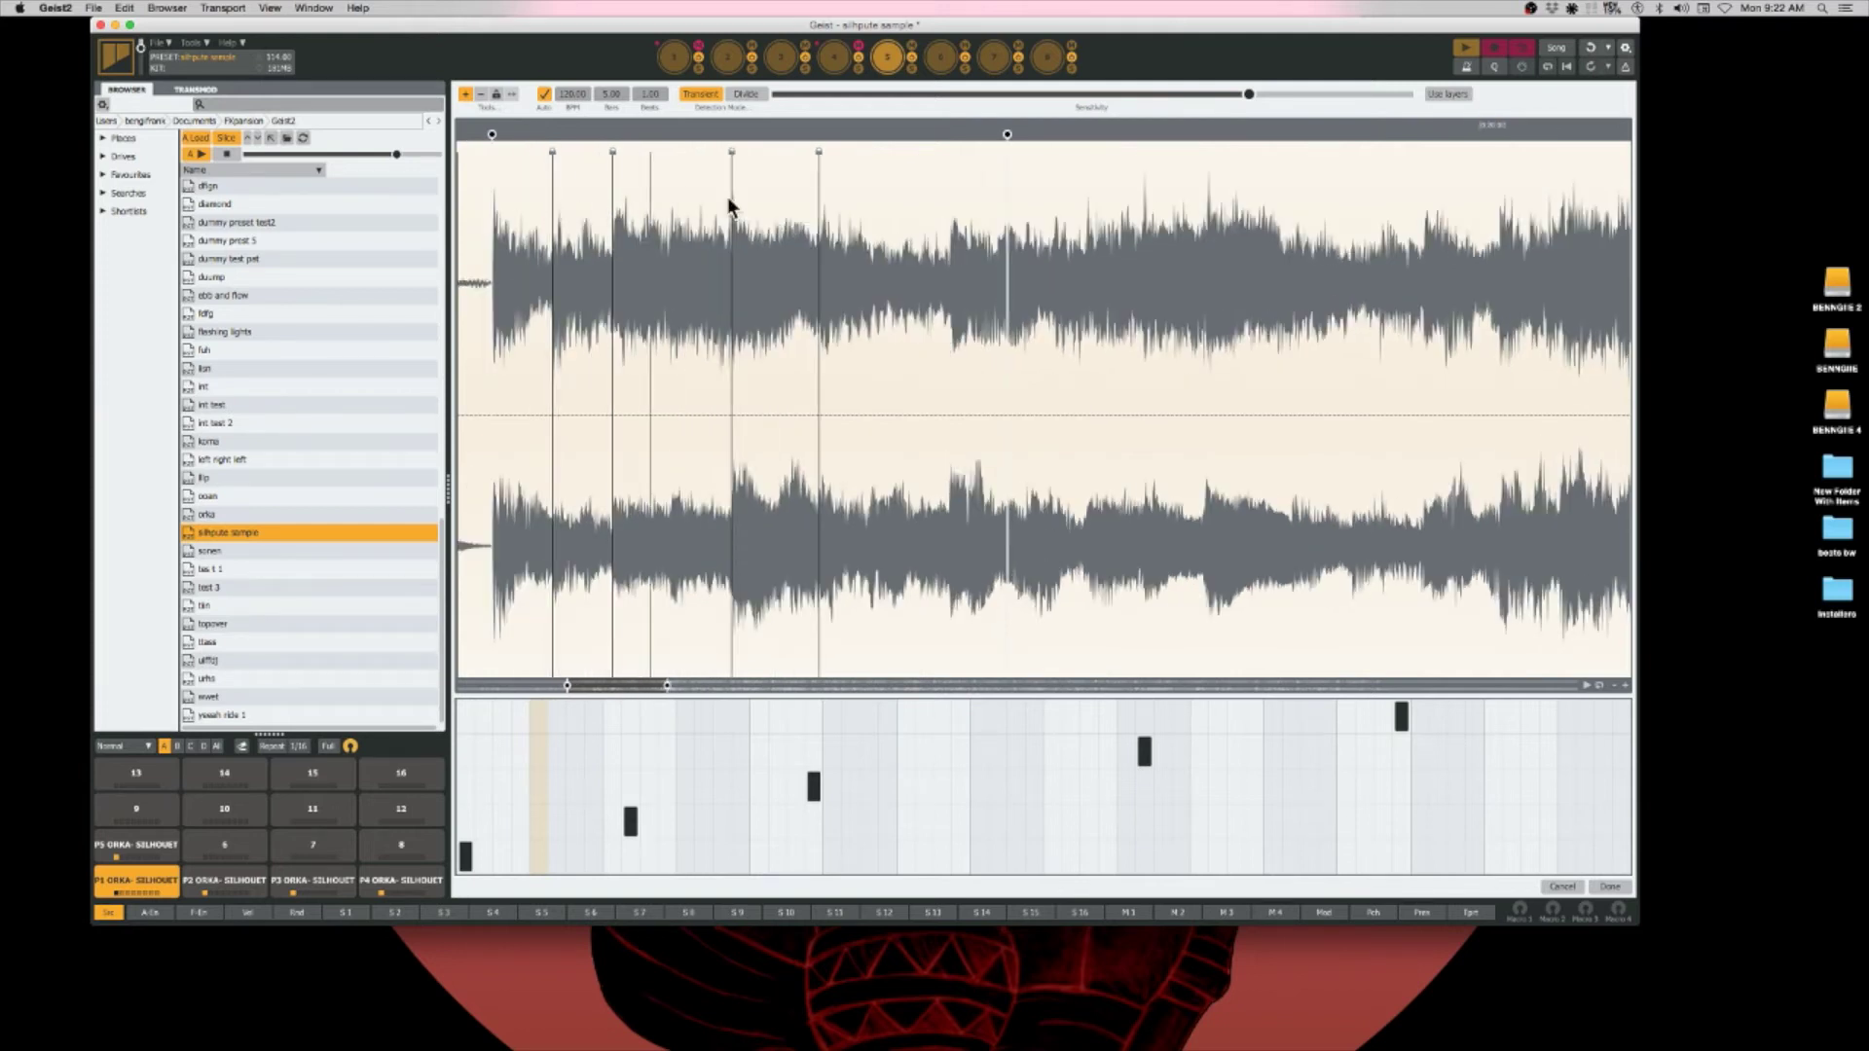
left_click(1602, 887)
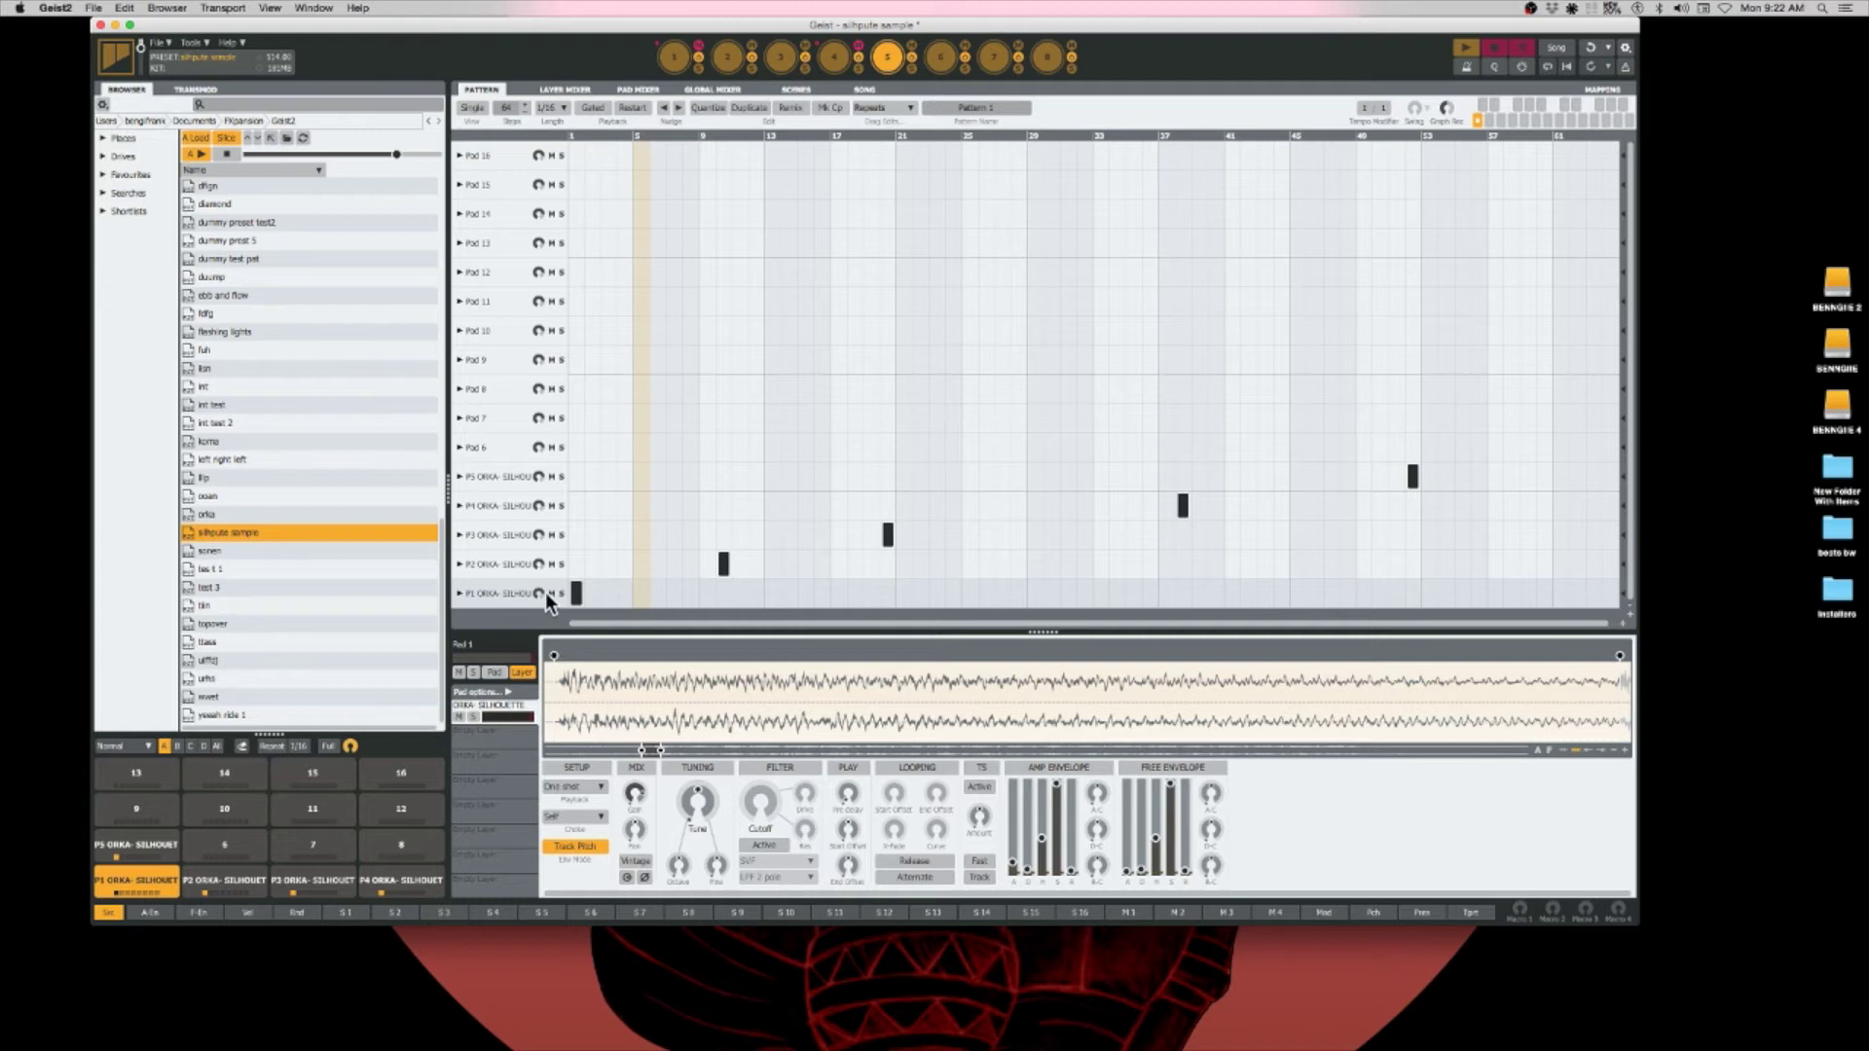
Step: Clear the notes from all ORKA tracks in the pattern
right_click(502, 591)
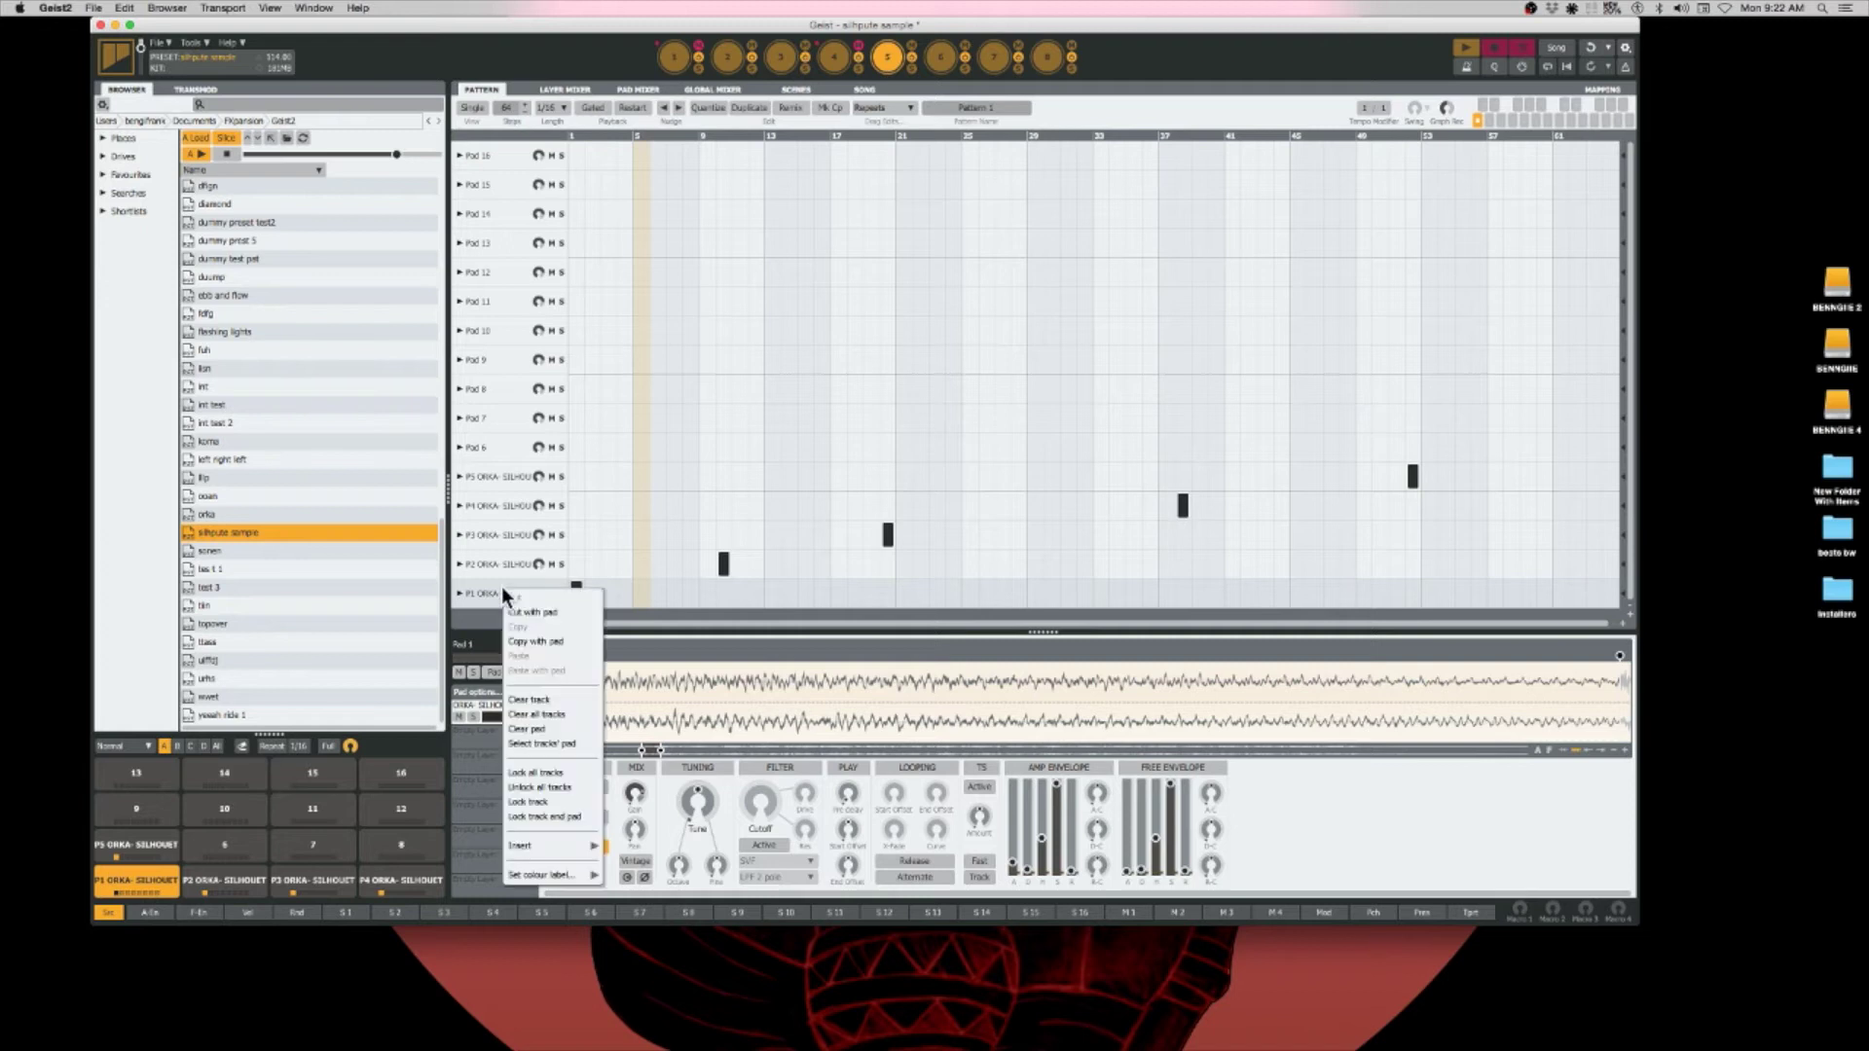
left_click(512, 714)
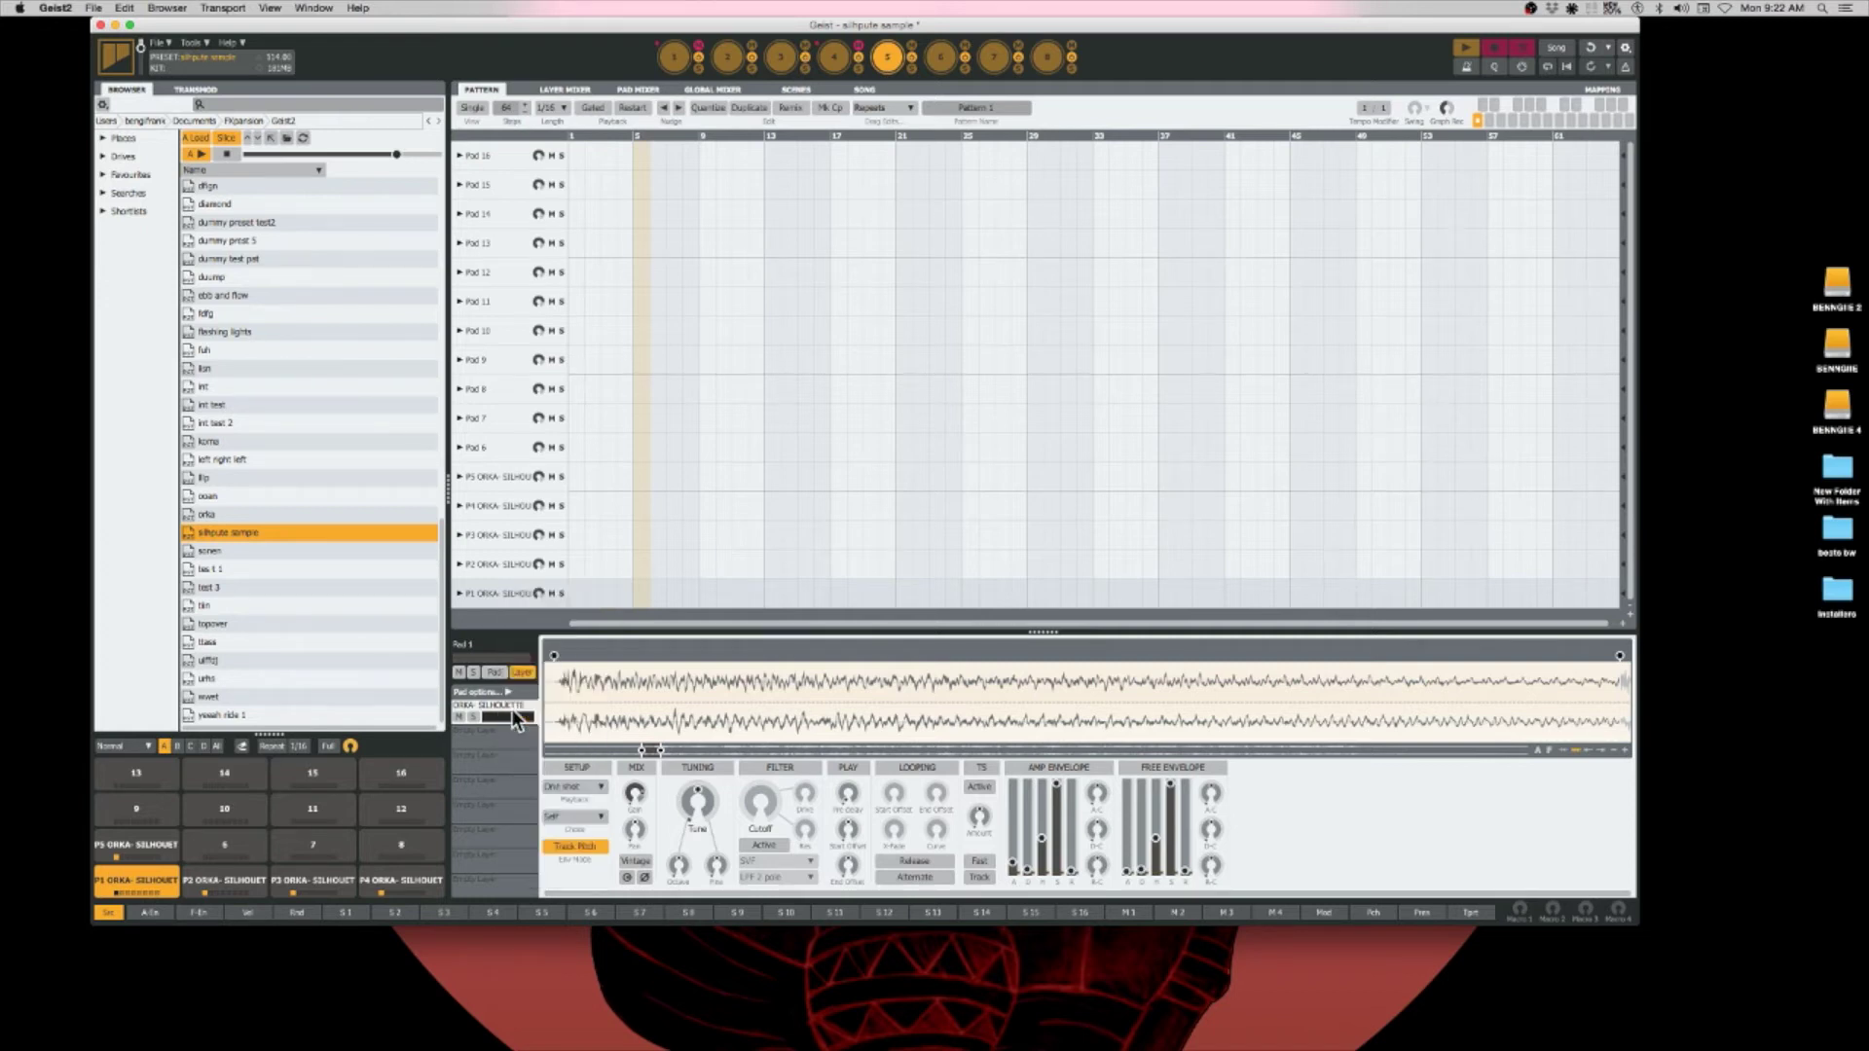
left_click(487, 596)
Step: Audition the slices on pads P1 through P5, then silence everything with Panic
left_click(493, 481)
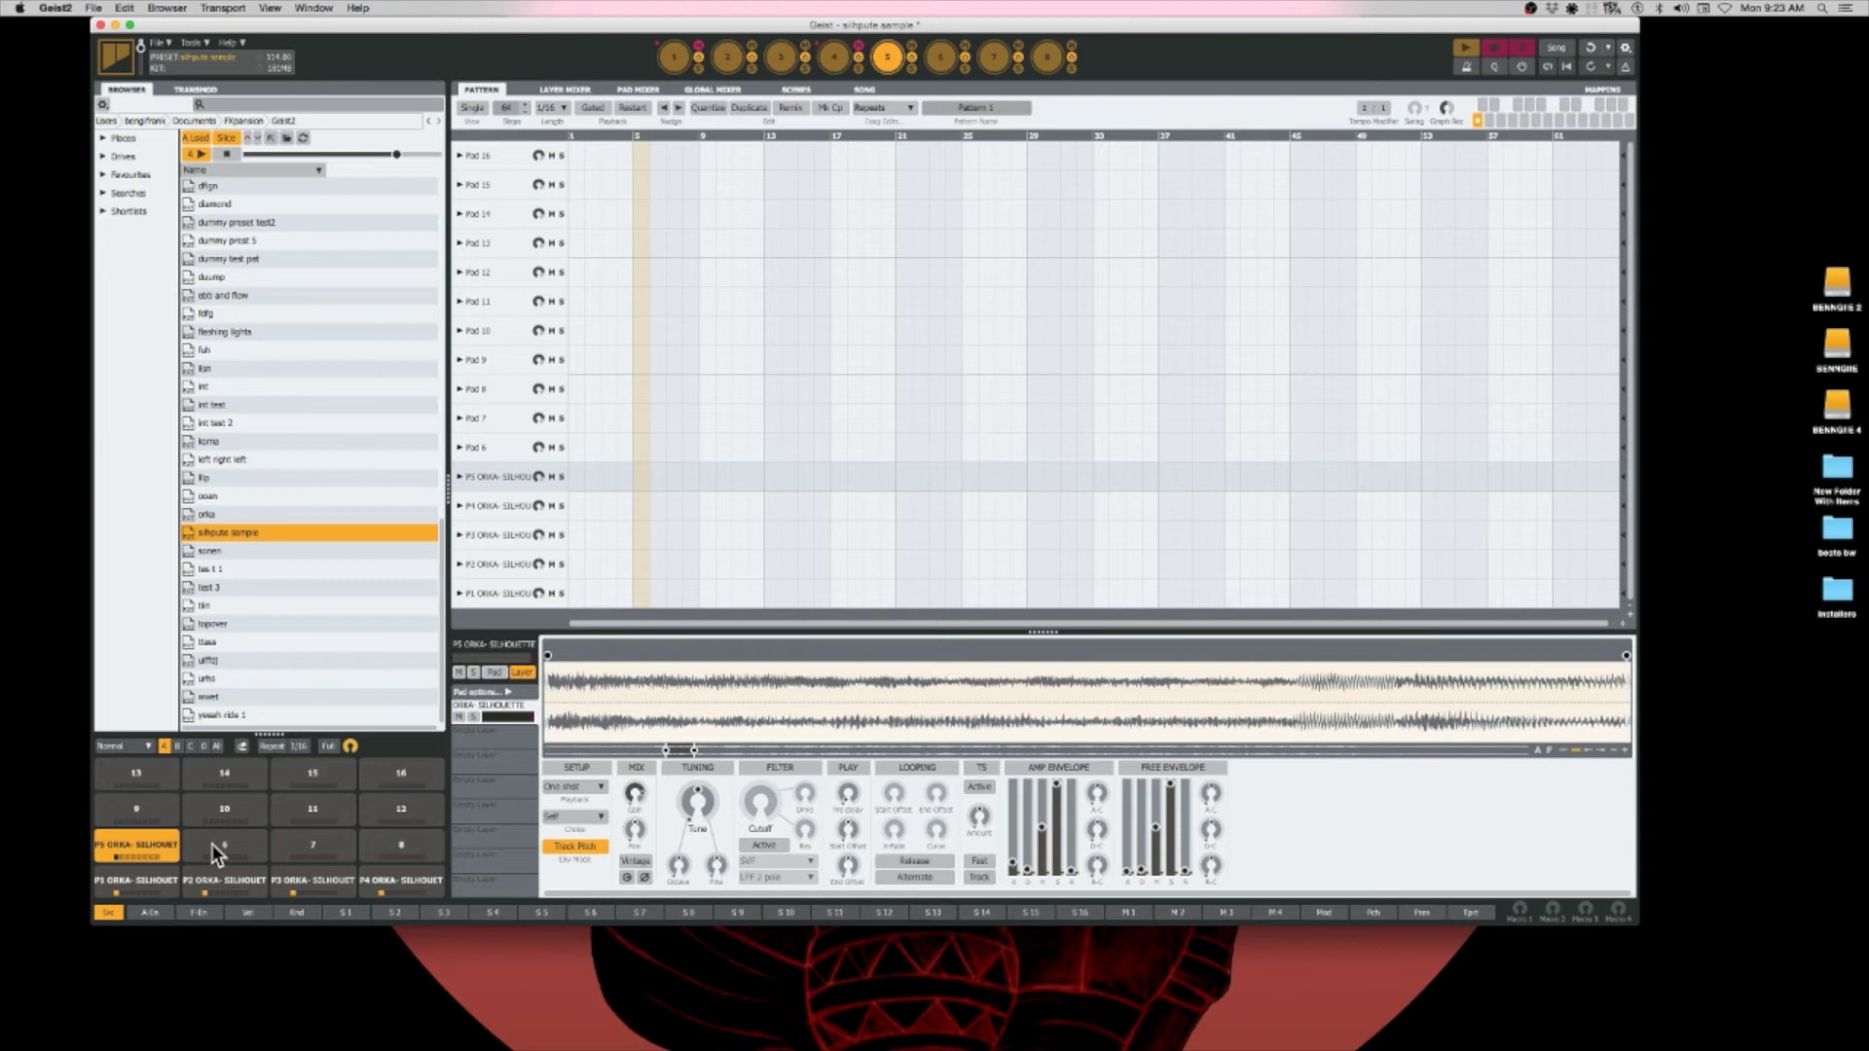
left_click(138, 873)
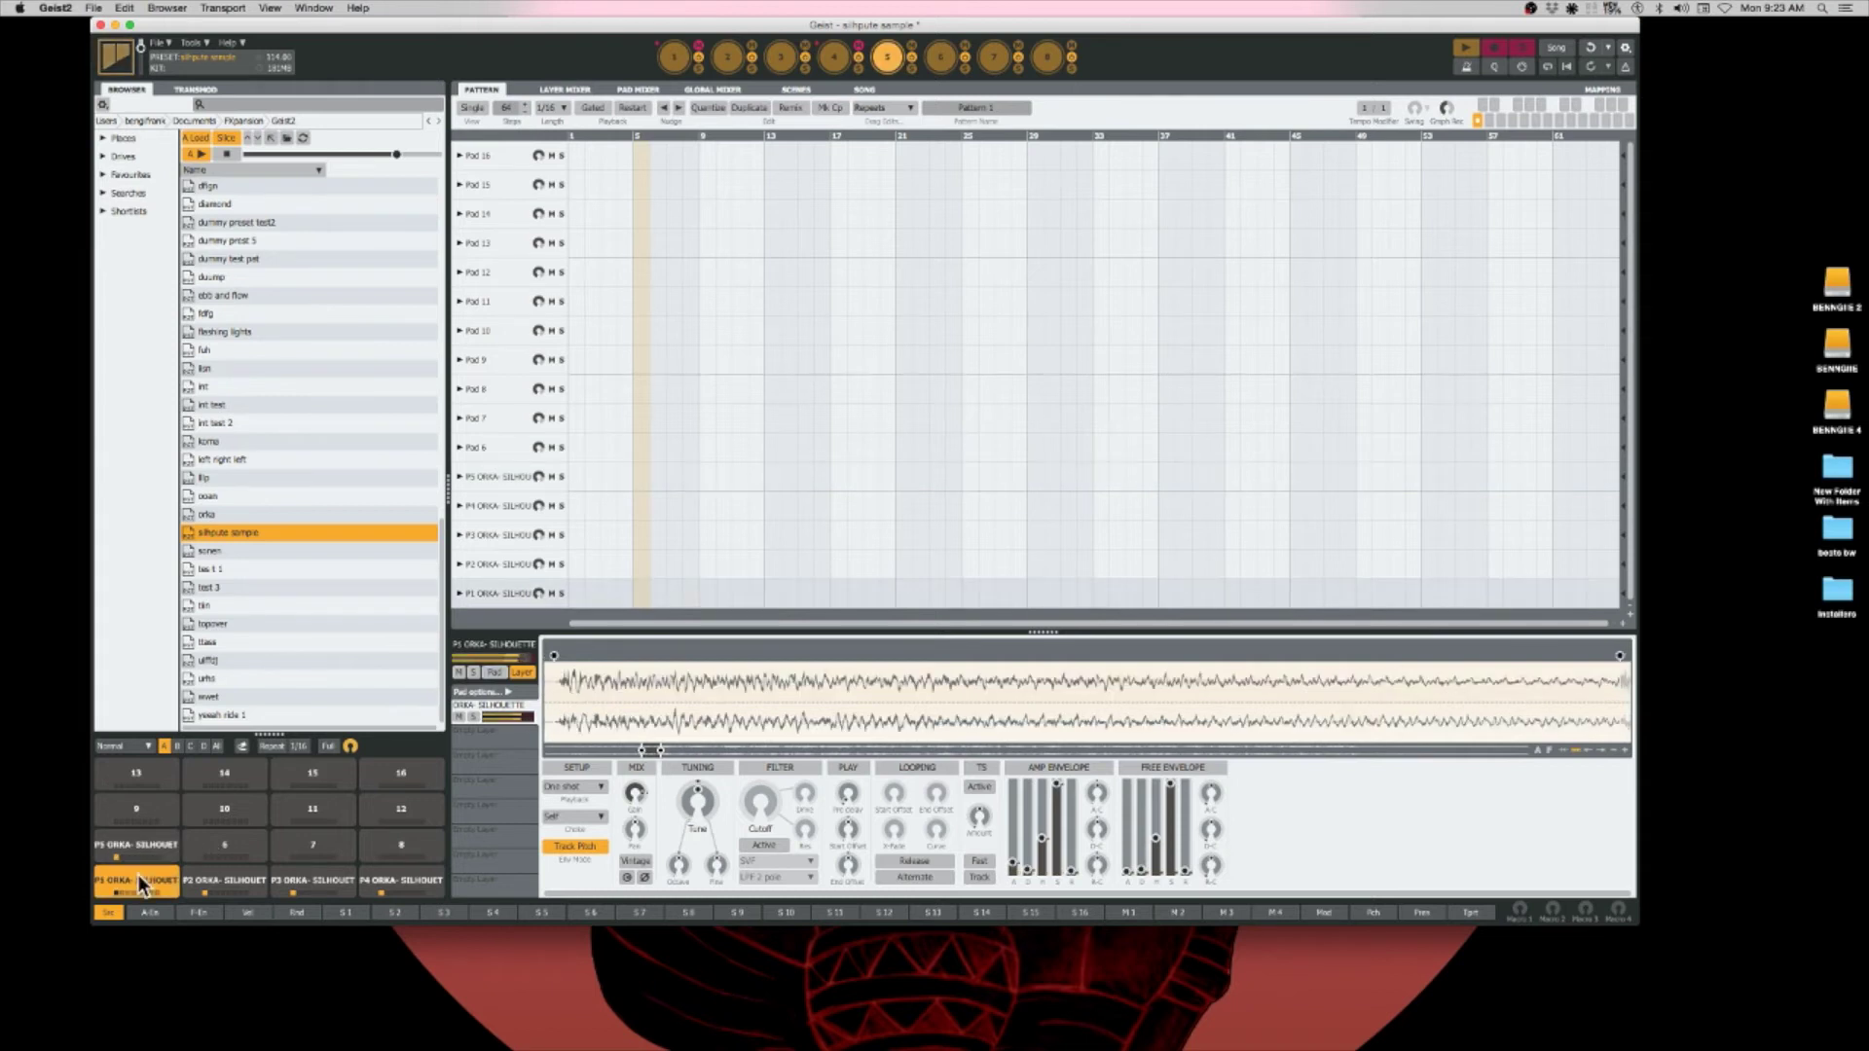
left_click(237, 876)
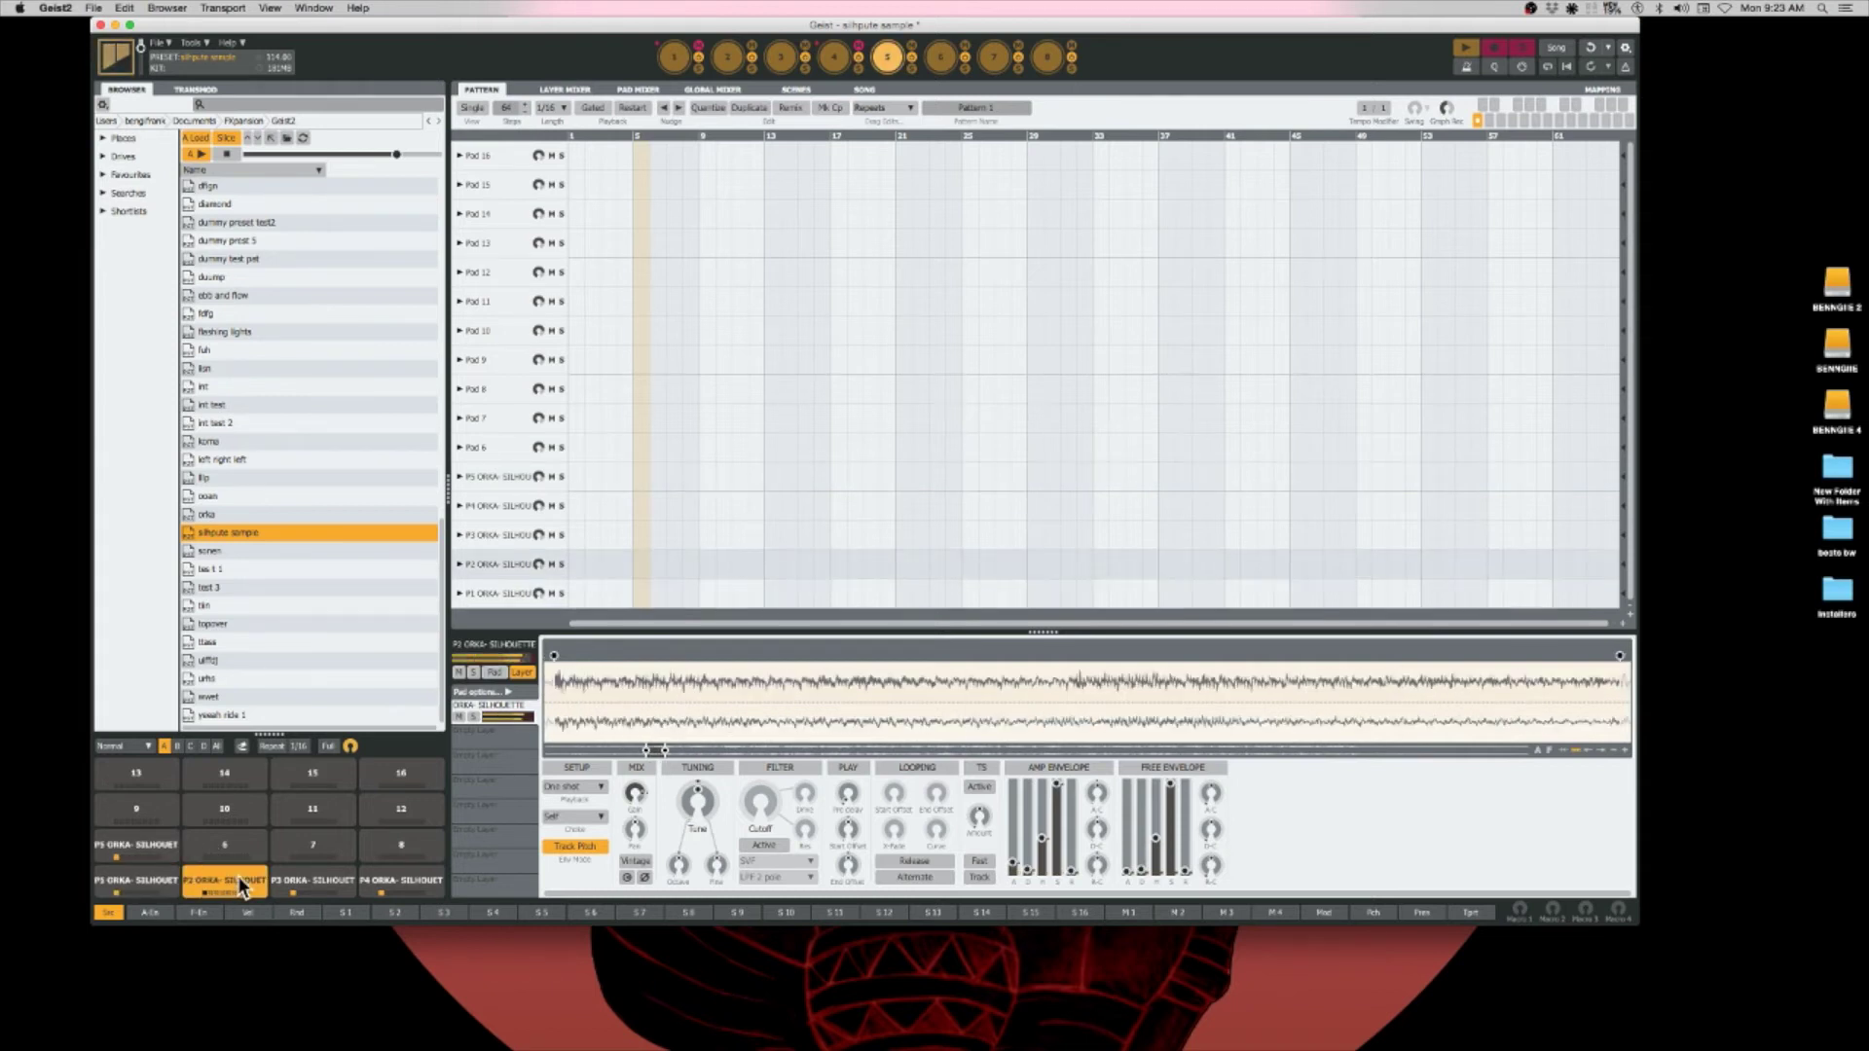
left_click(308, 872)
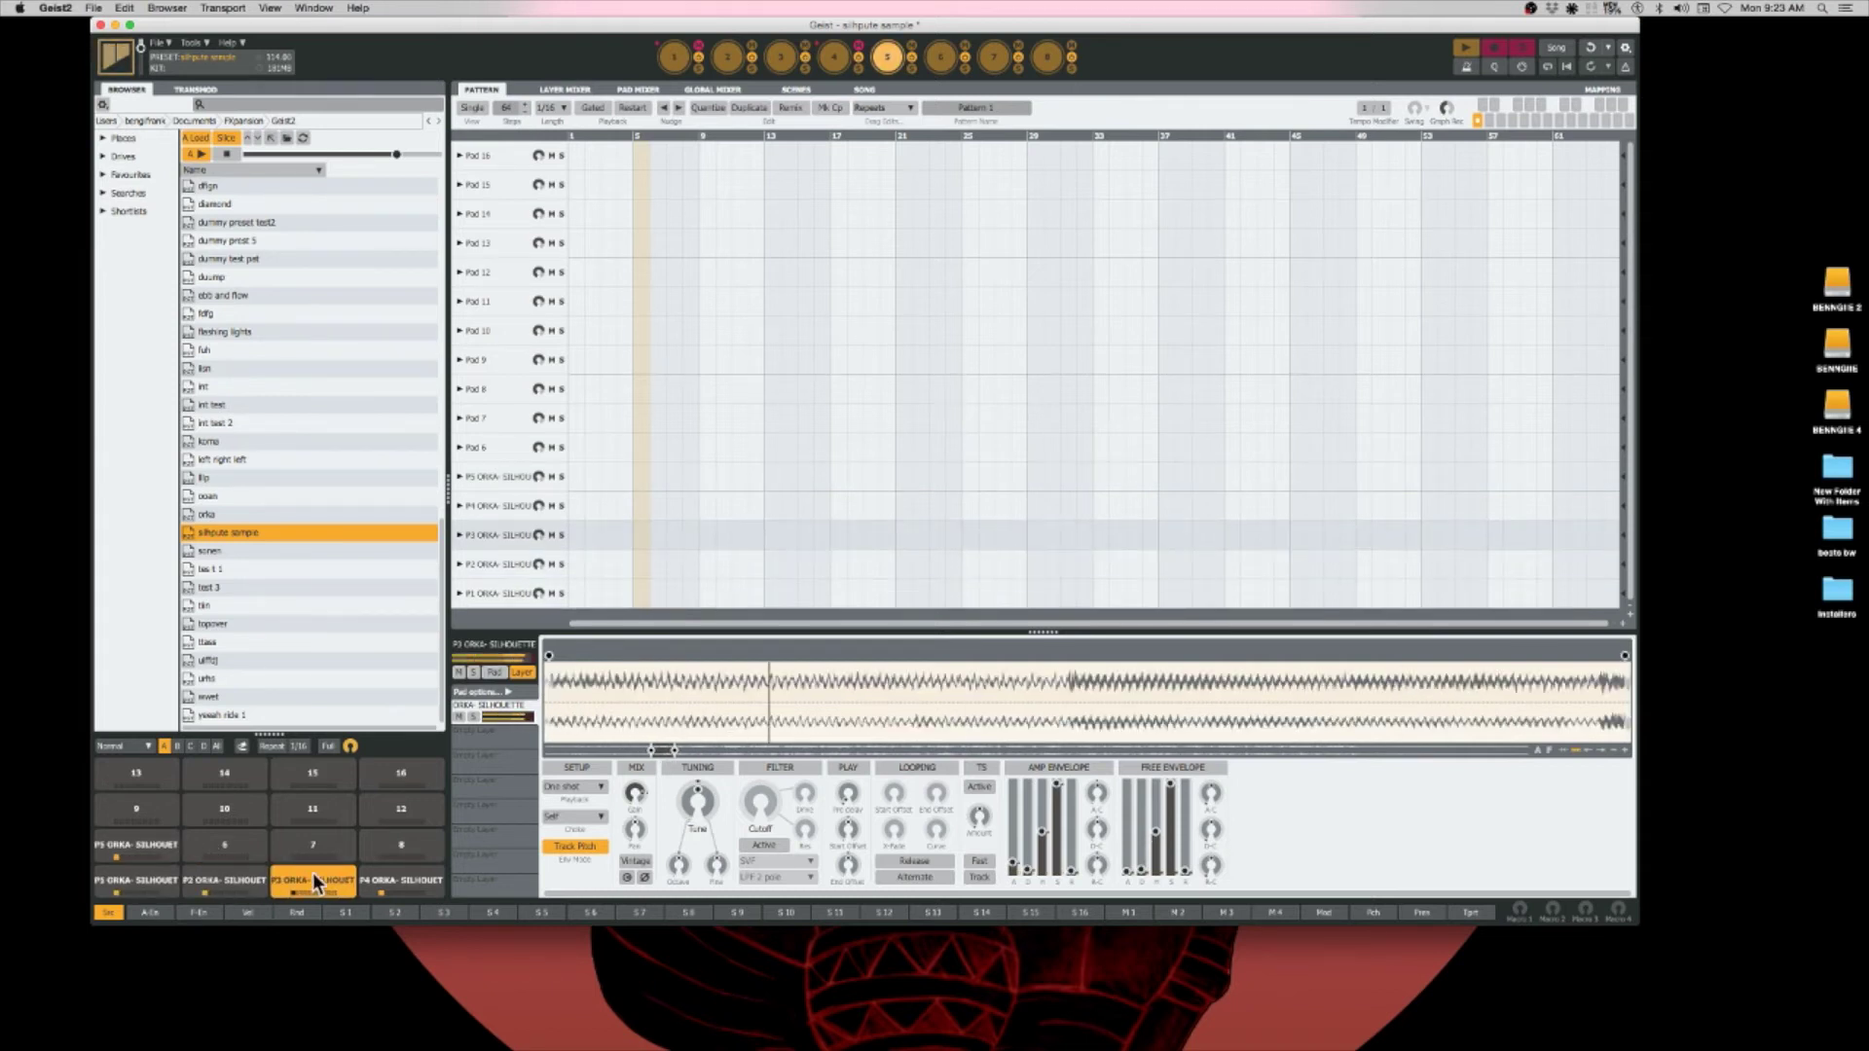
left_click(397, 876)
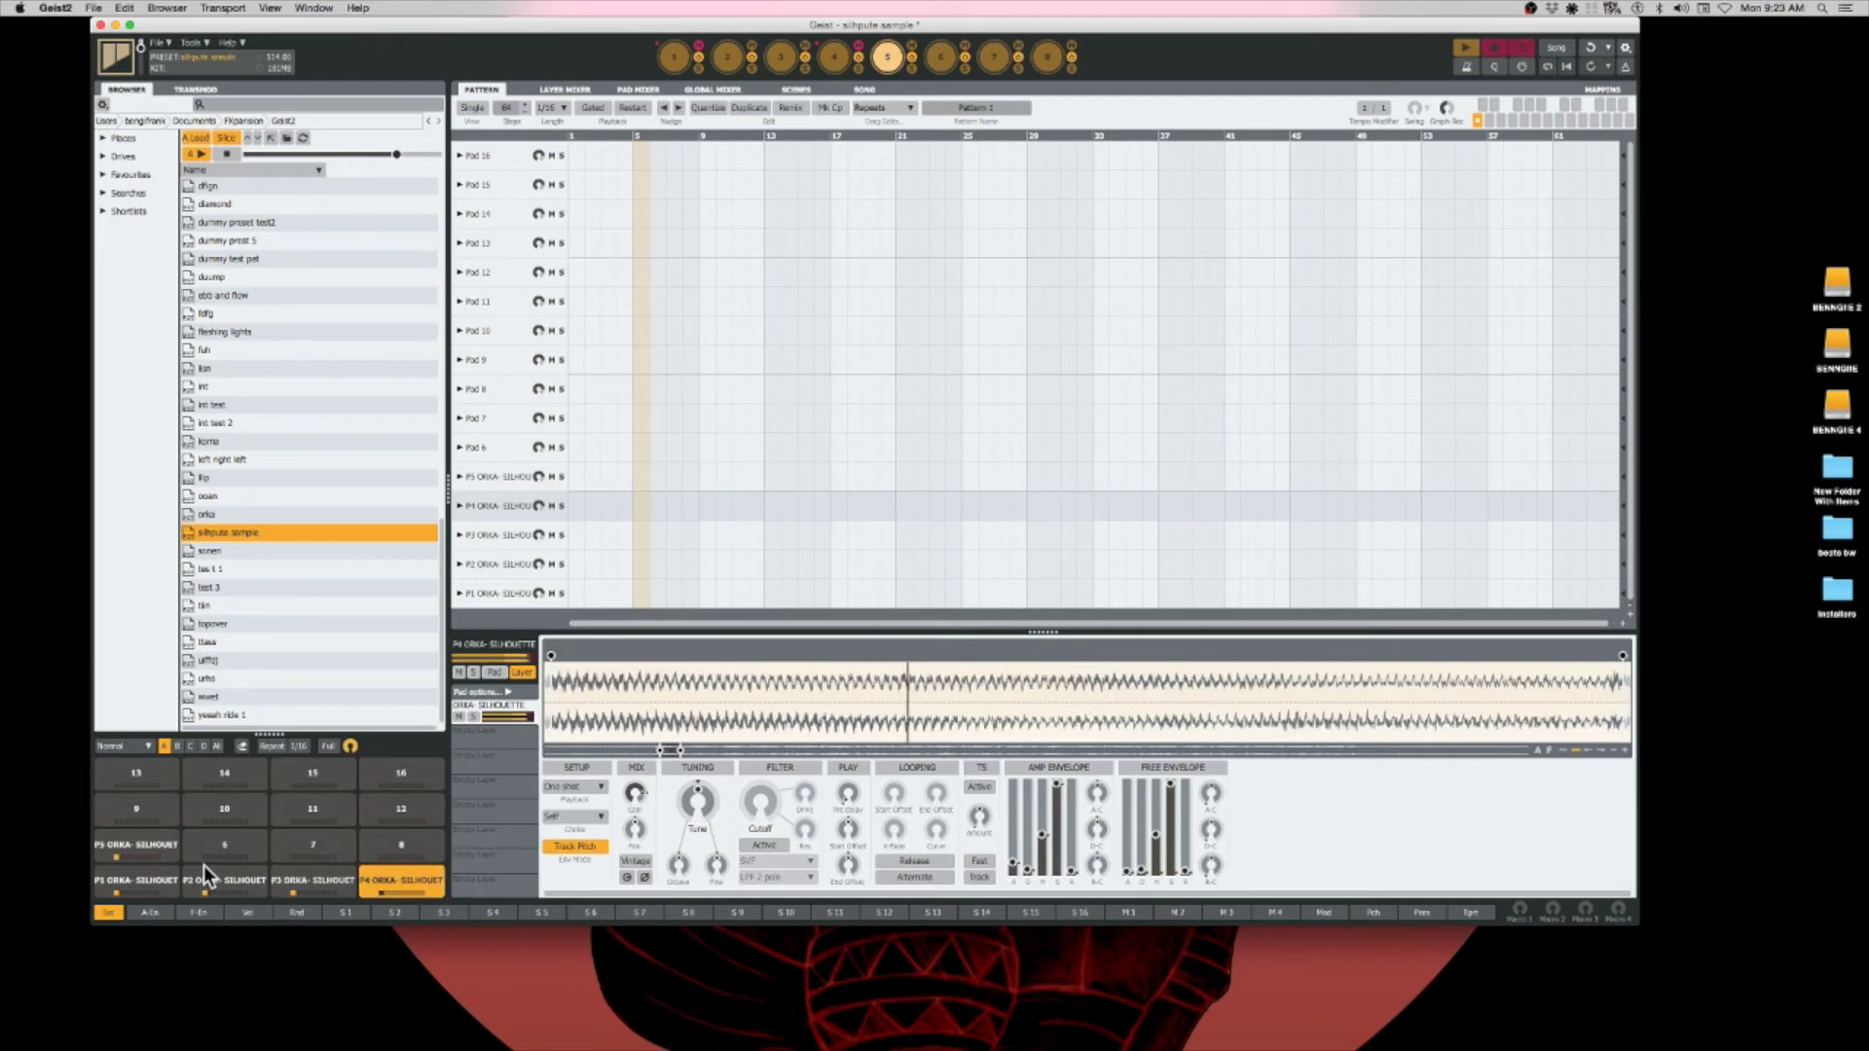
left_click(132, 843)
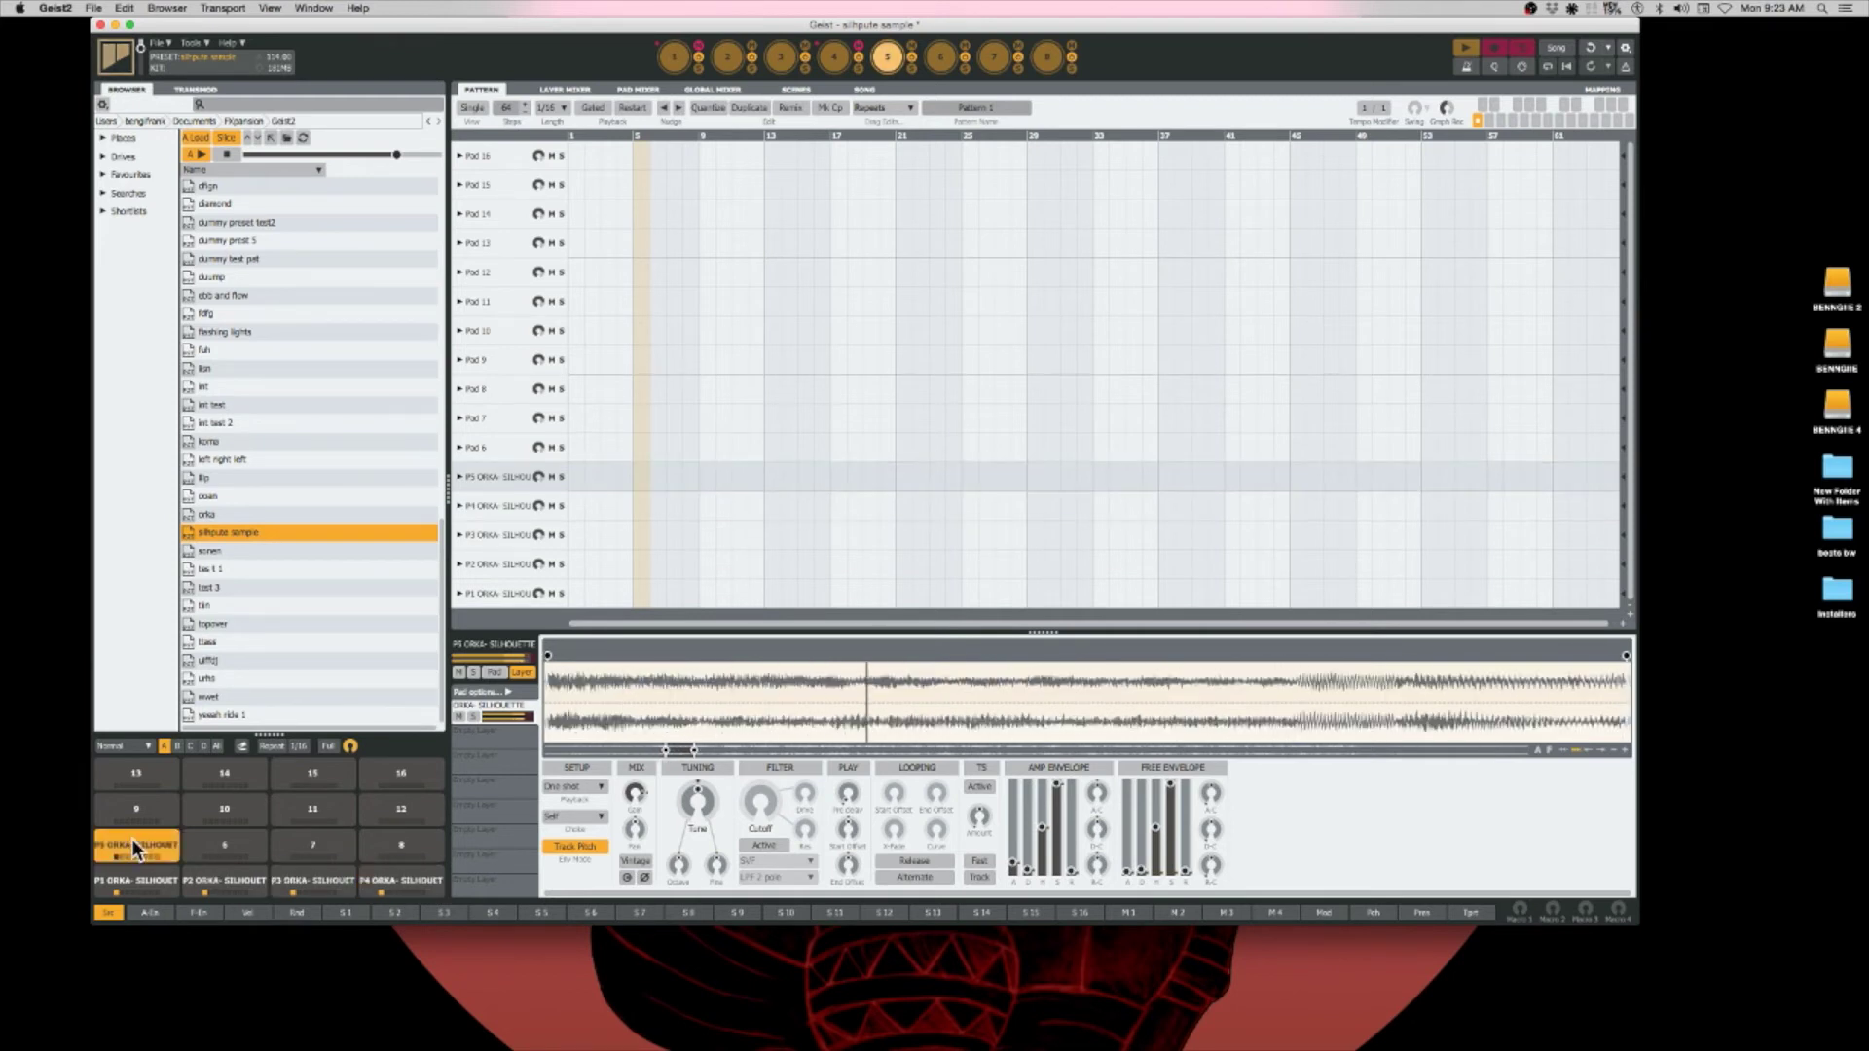
left_click(1622, 68)
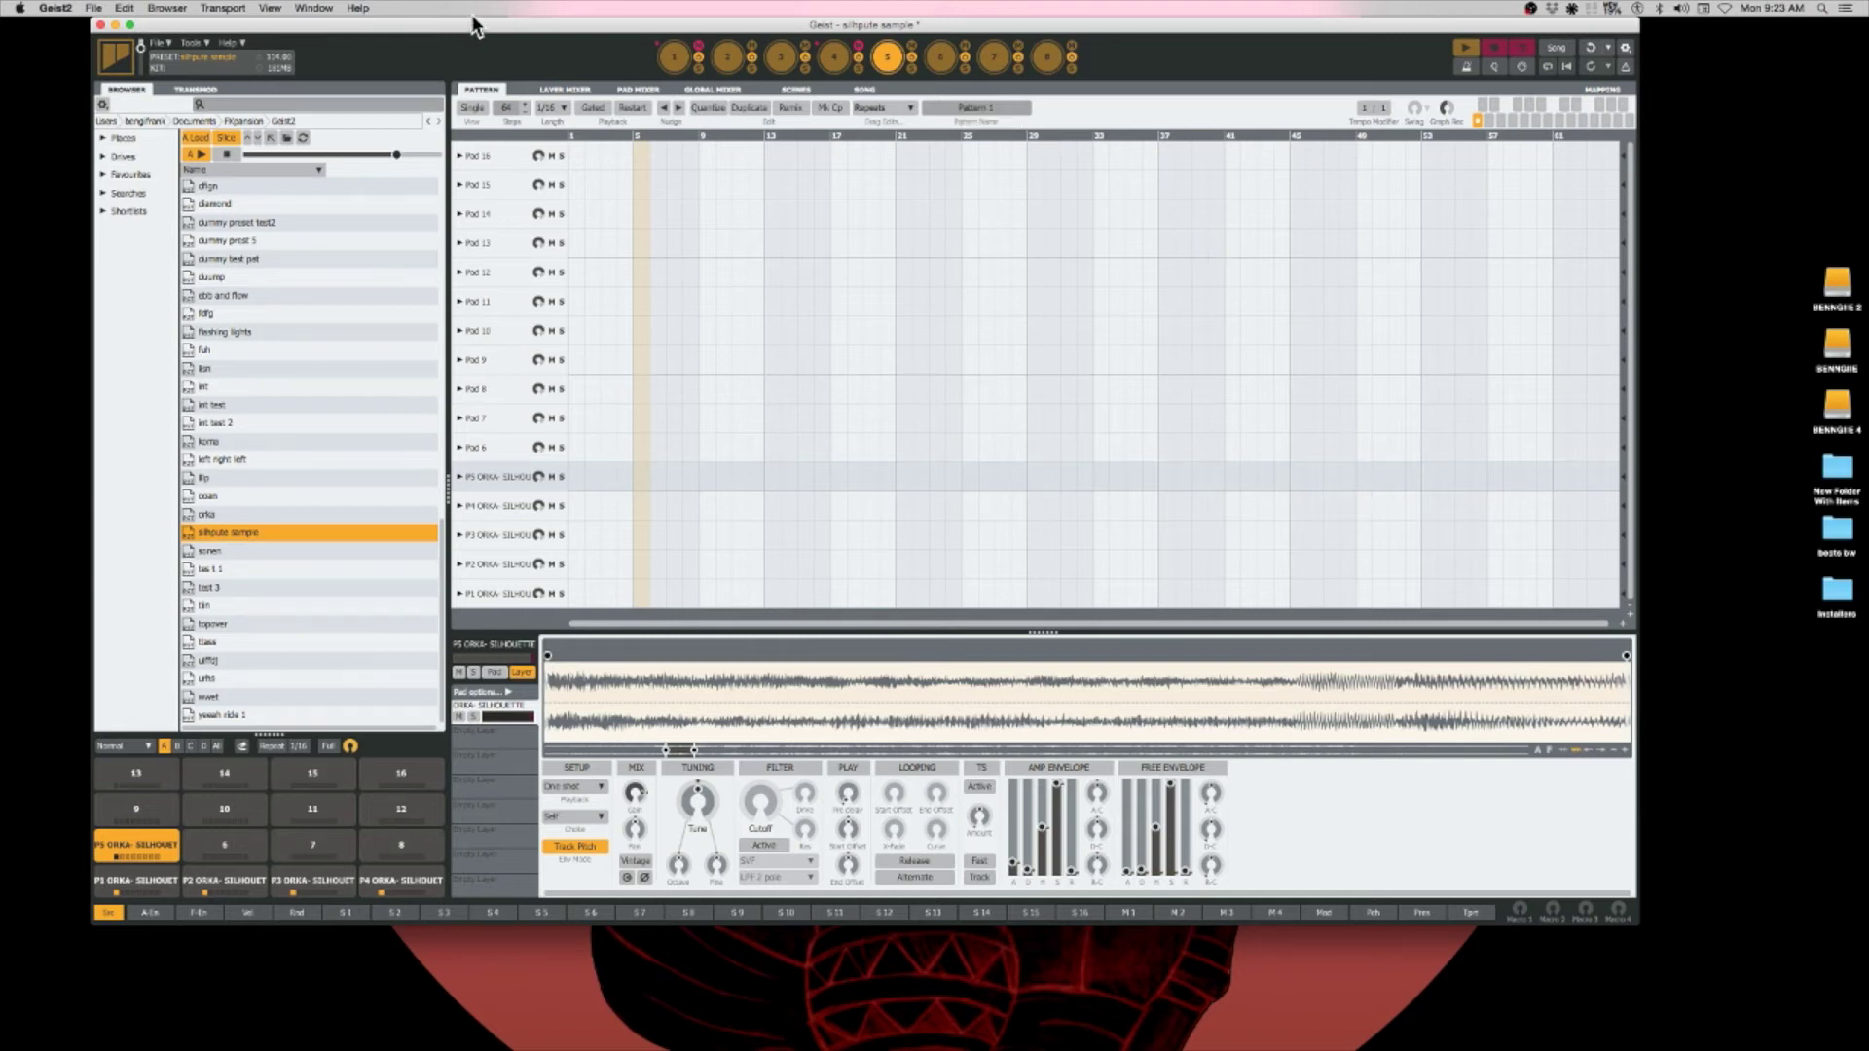
Step: Turn on Full Level so every pad hit plays at maximum velocity
left_click(328, 747)
Step: Set the slice pads' choke to Self + Other and audition pad P1
left_click(574, 816)
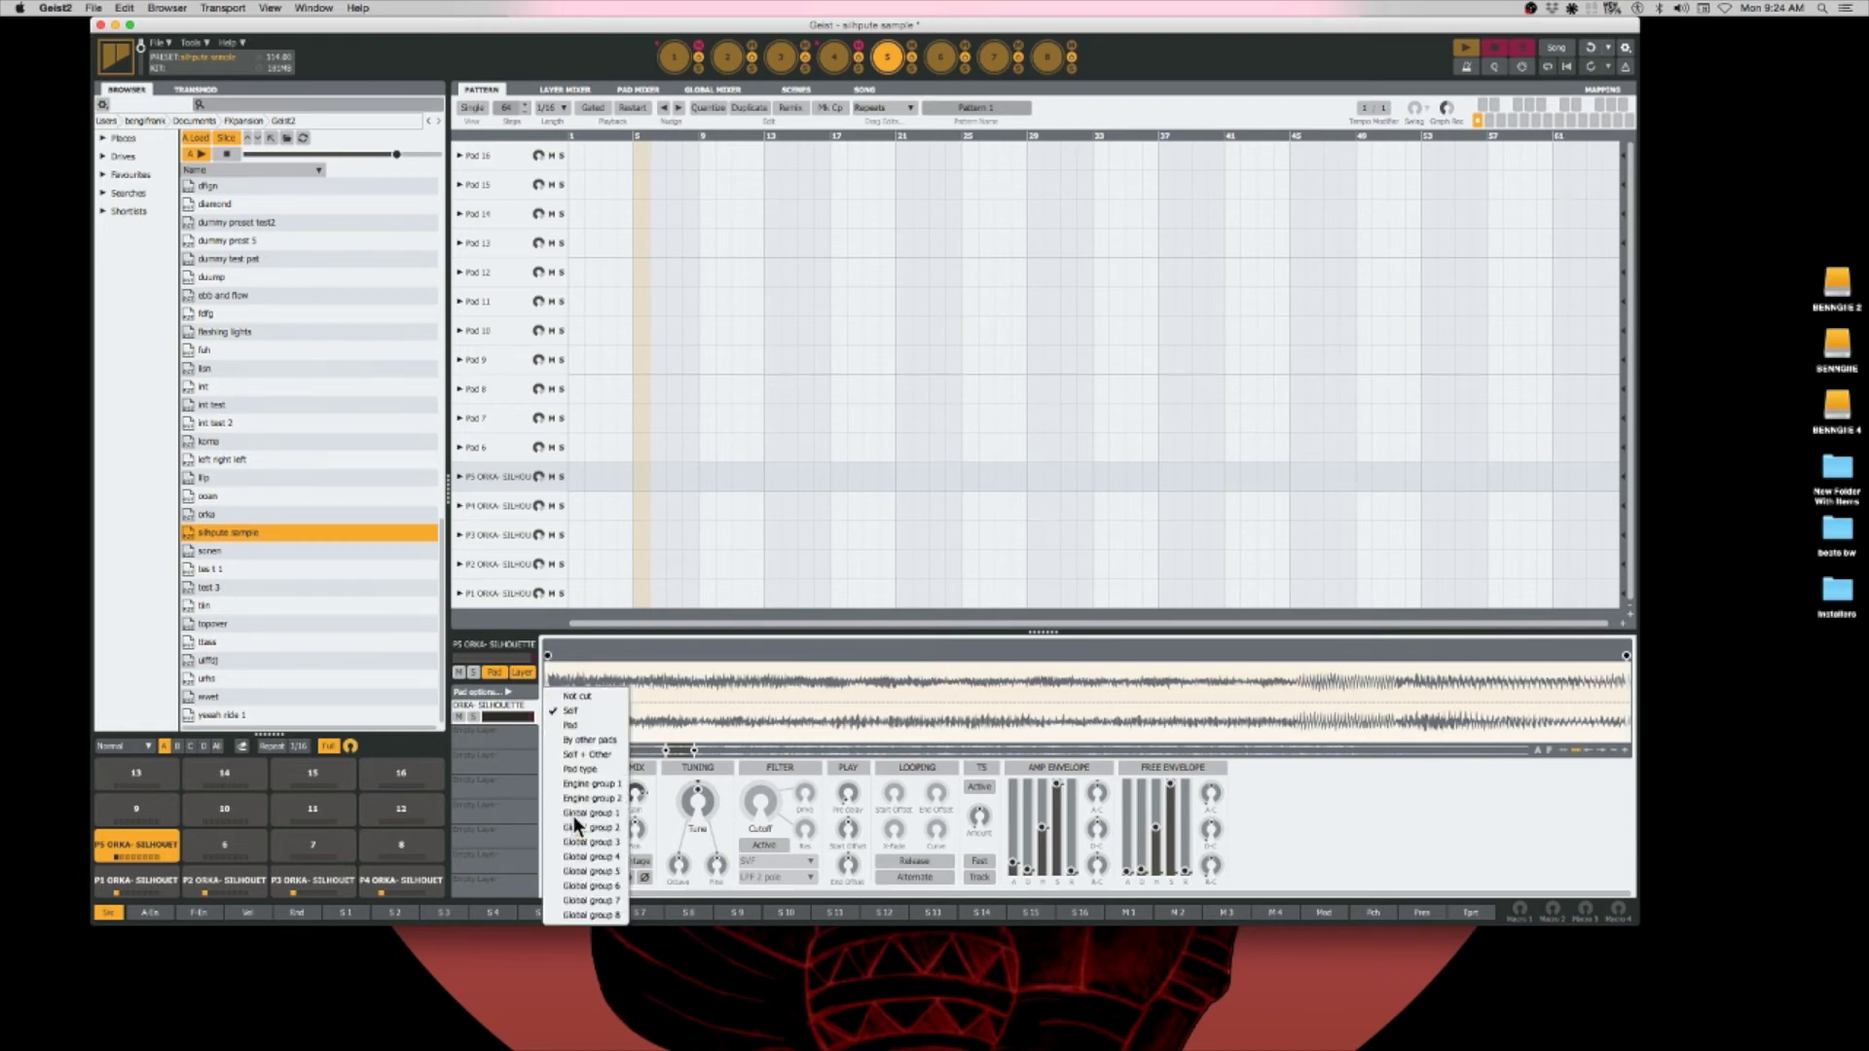
left_click(605, 755)
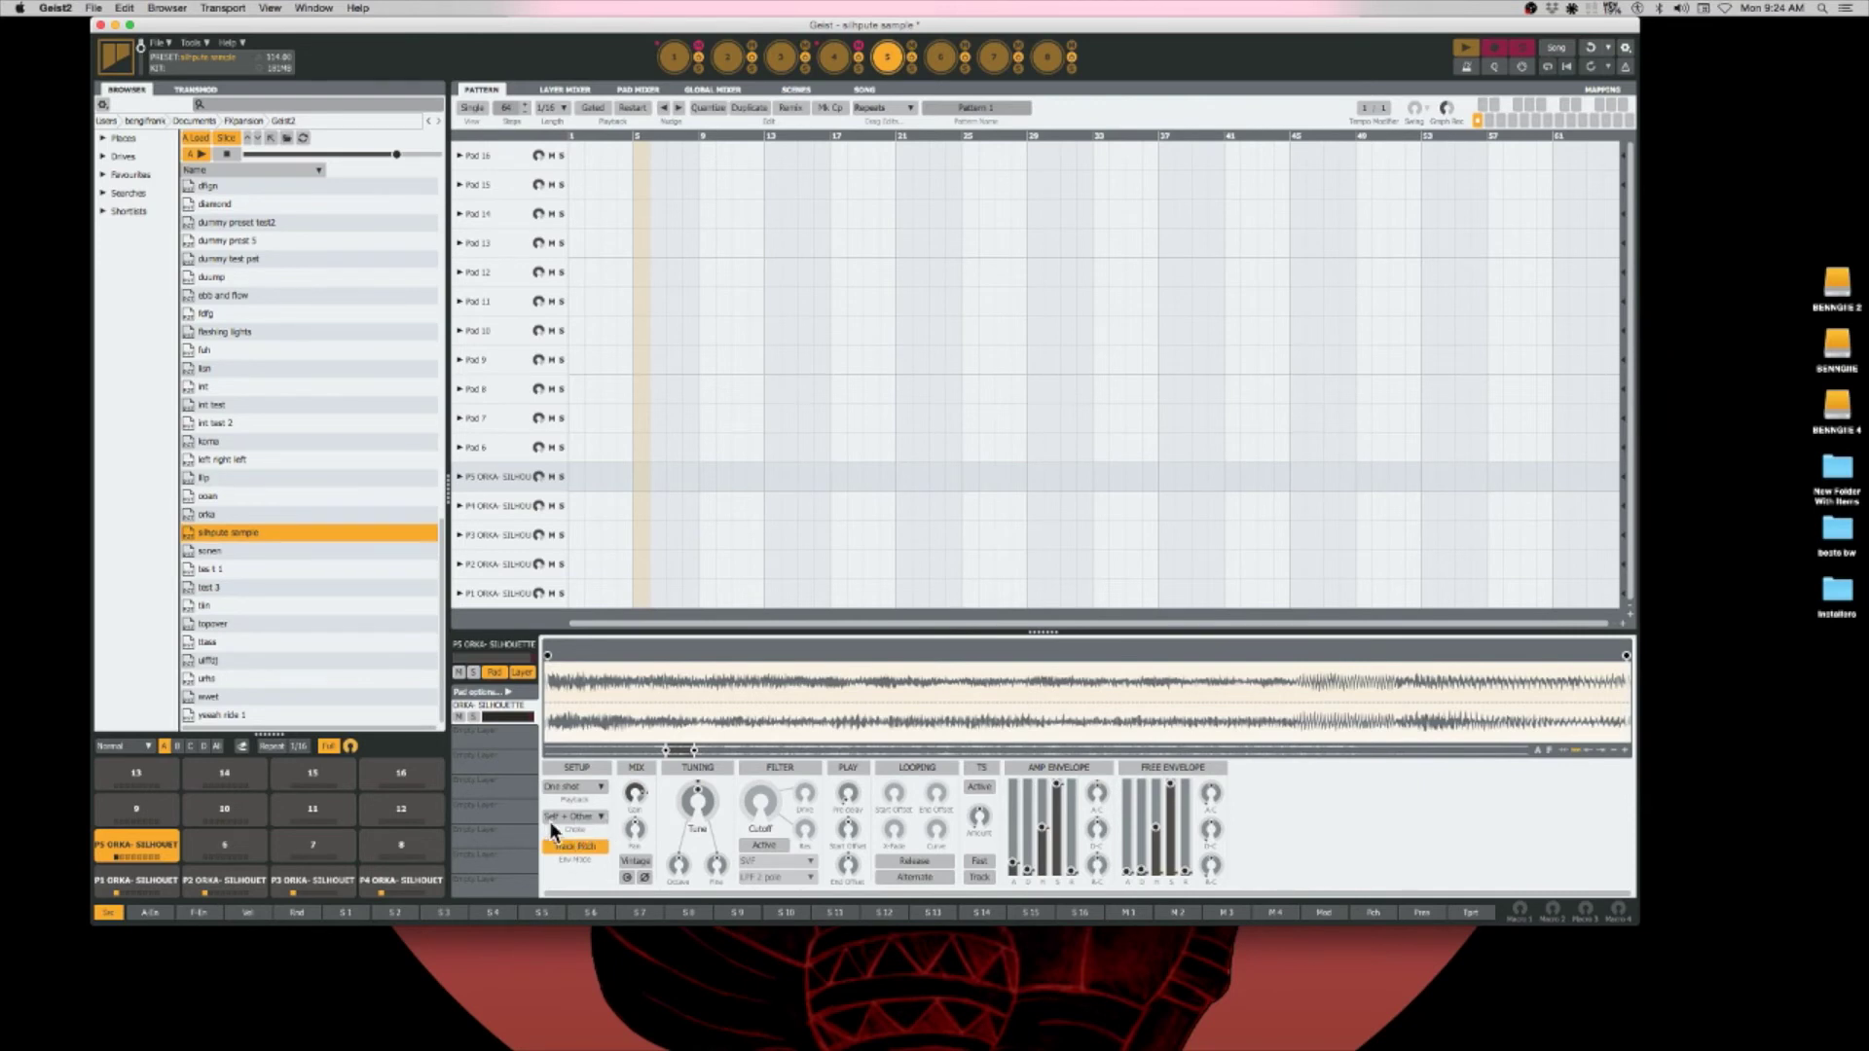
left_click(139, 874)
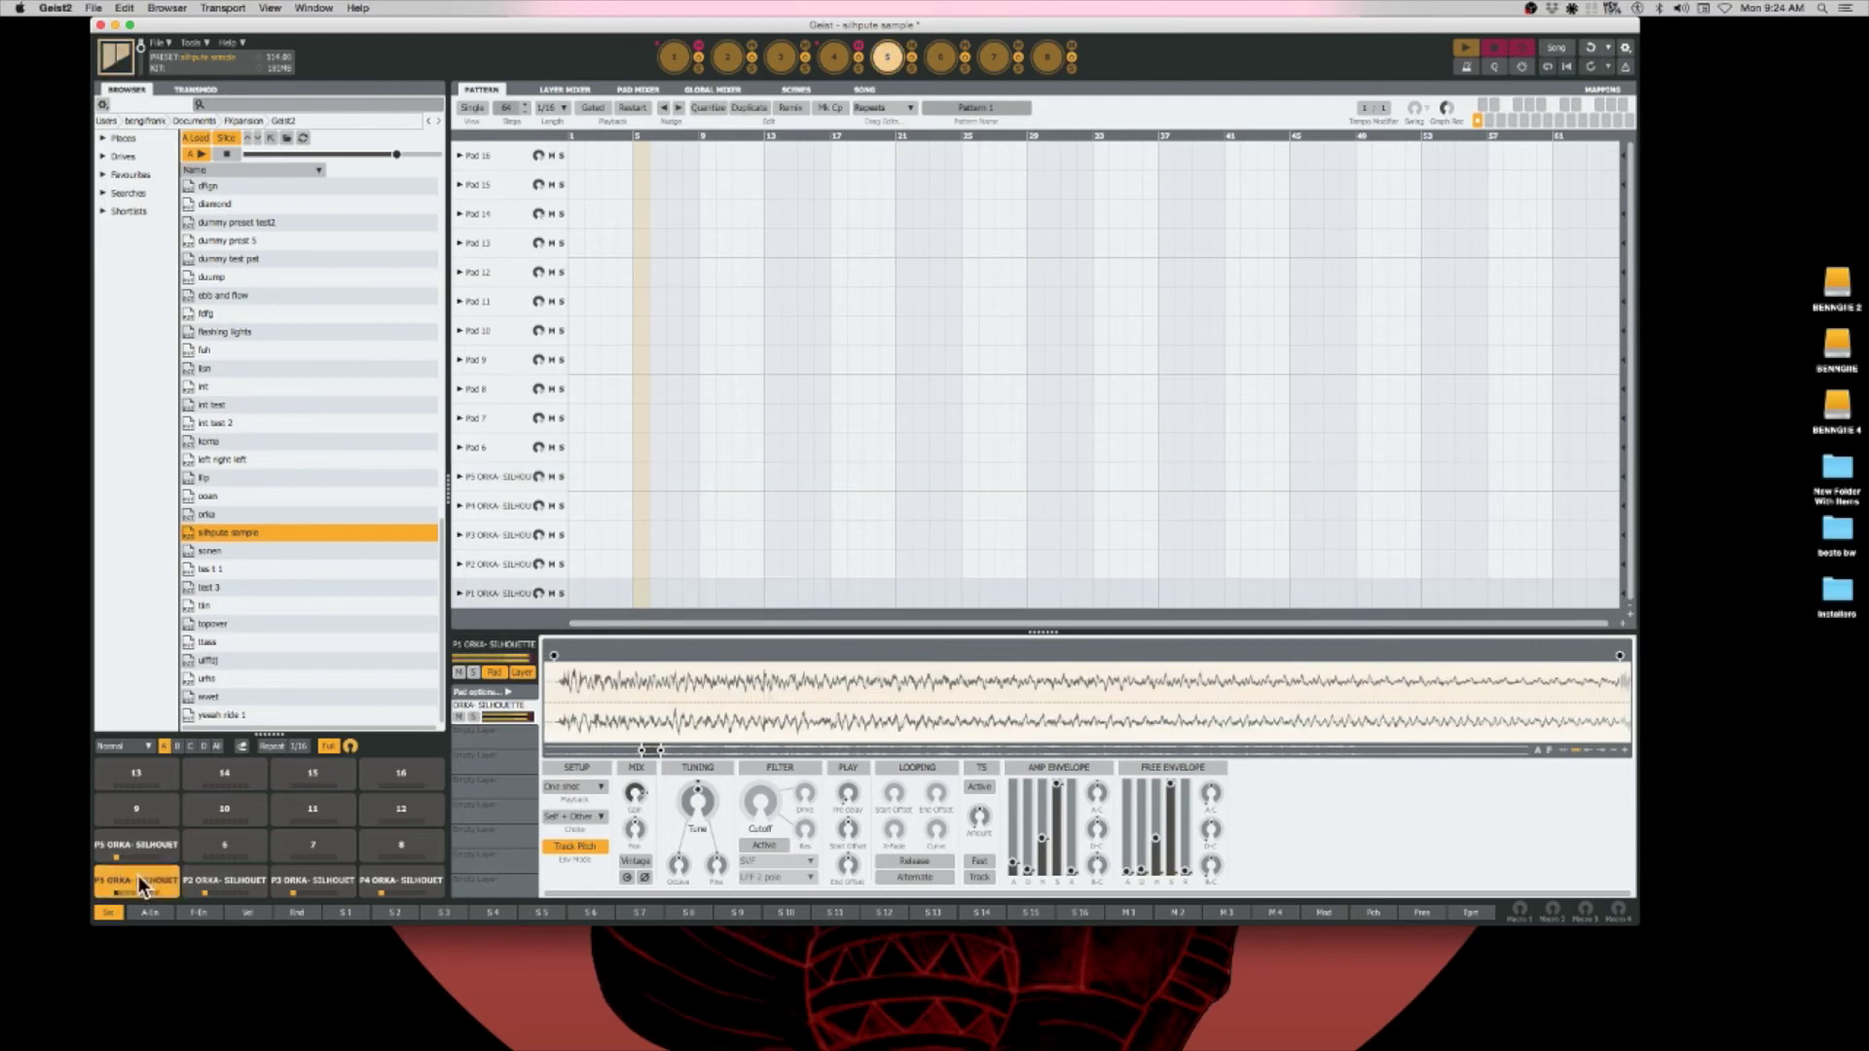
Step: Alternate rapidly between pads P1 and P2 to hear each slice cut the other off
left_click(215, 875)
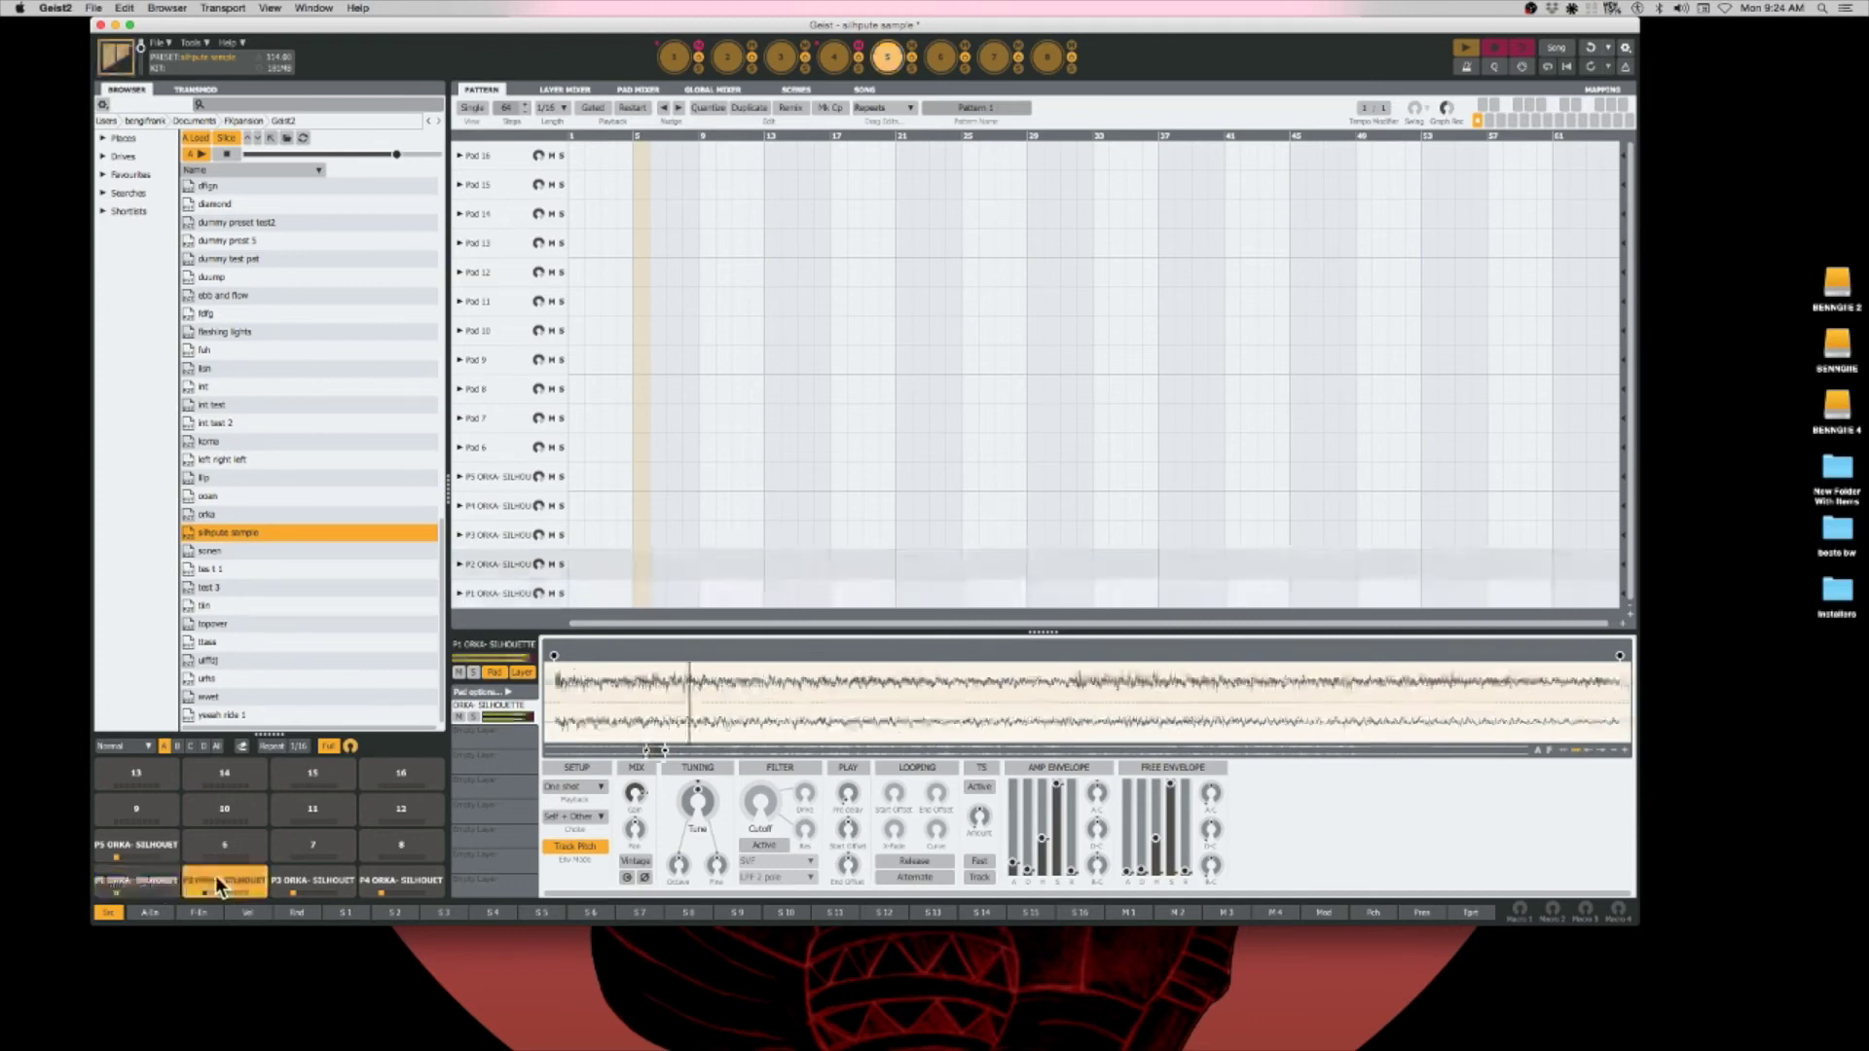
left_click(160, 876)
left_click(235, 880)
left_click(155, 878)
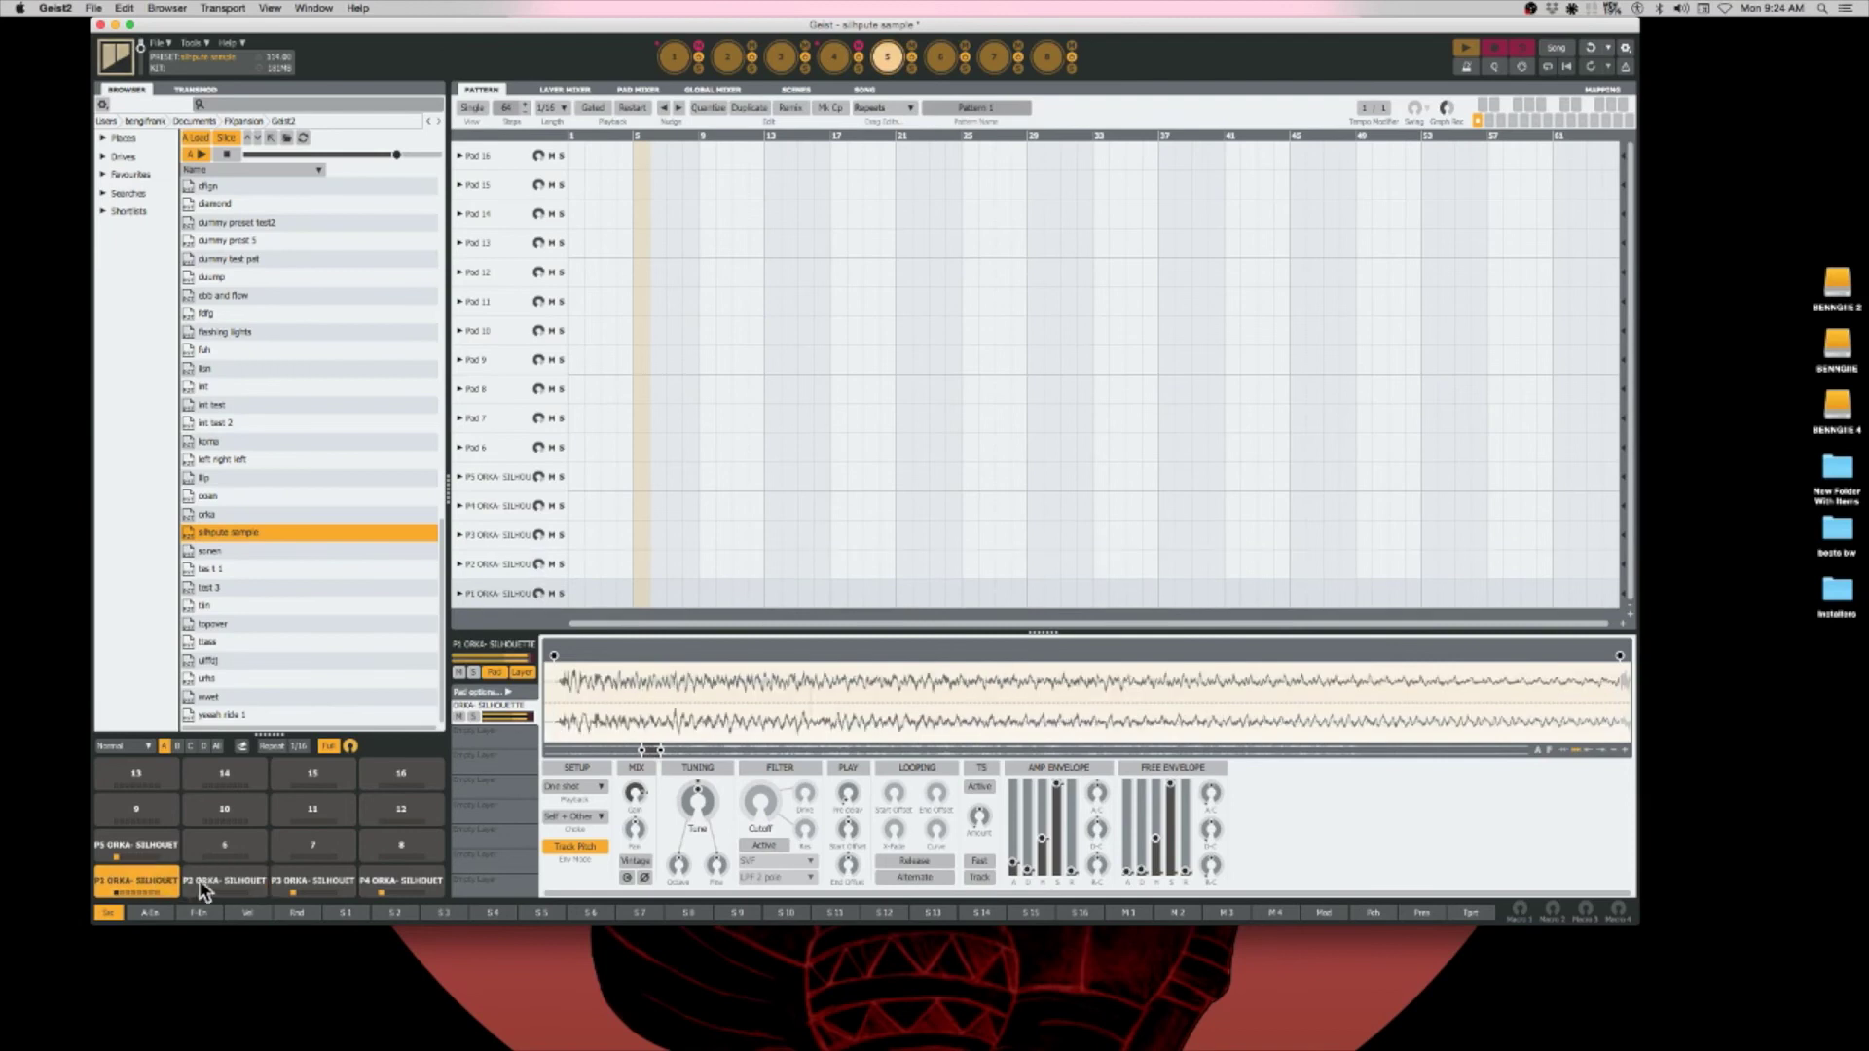
left_click(201, 880)
left_click(156, 879)
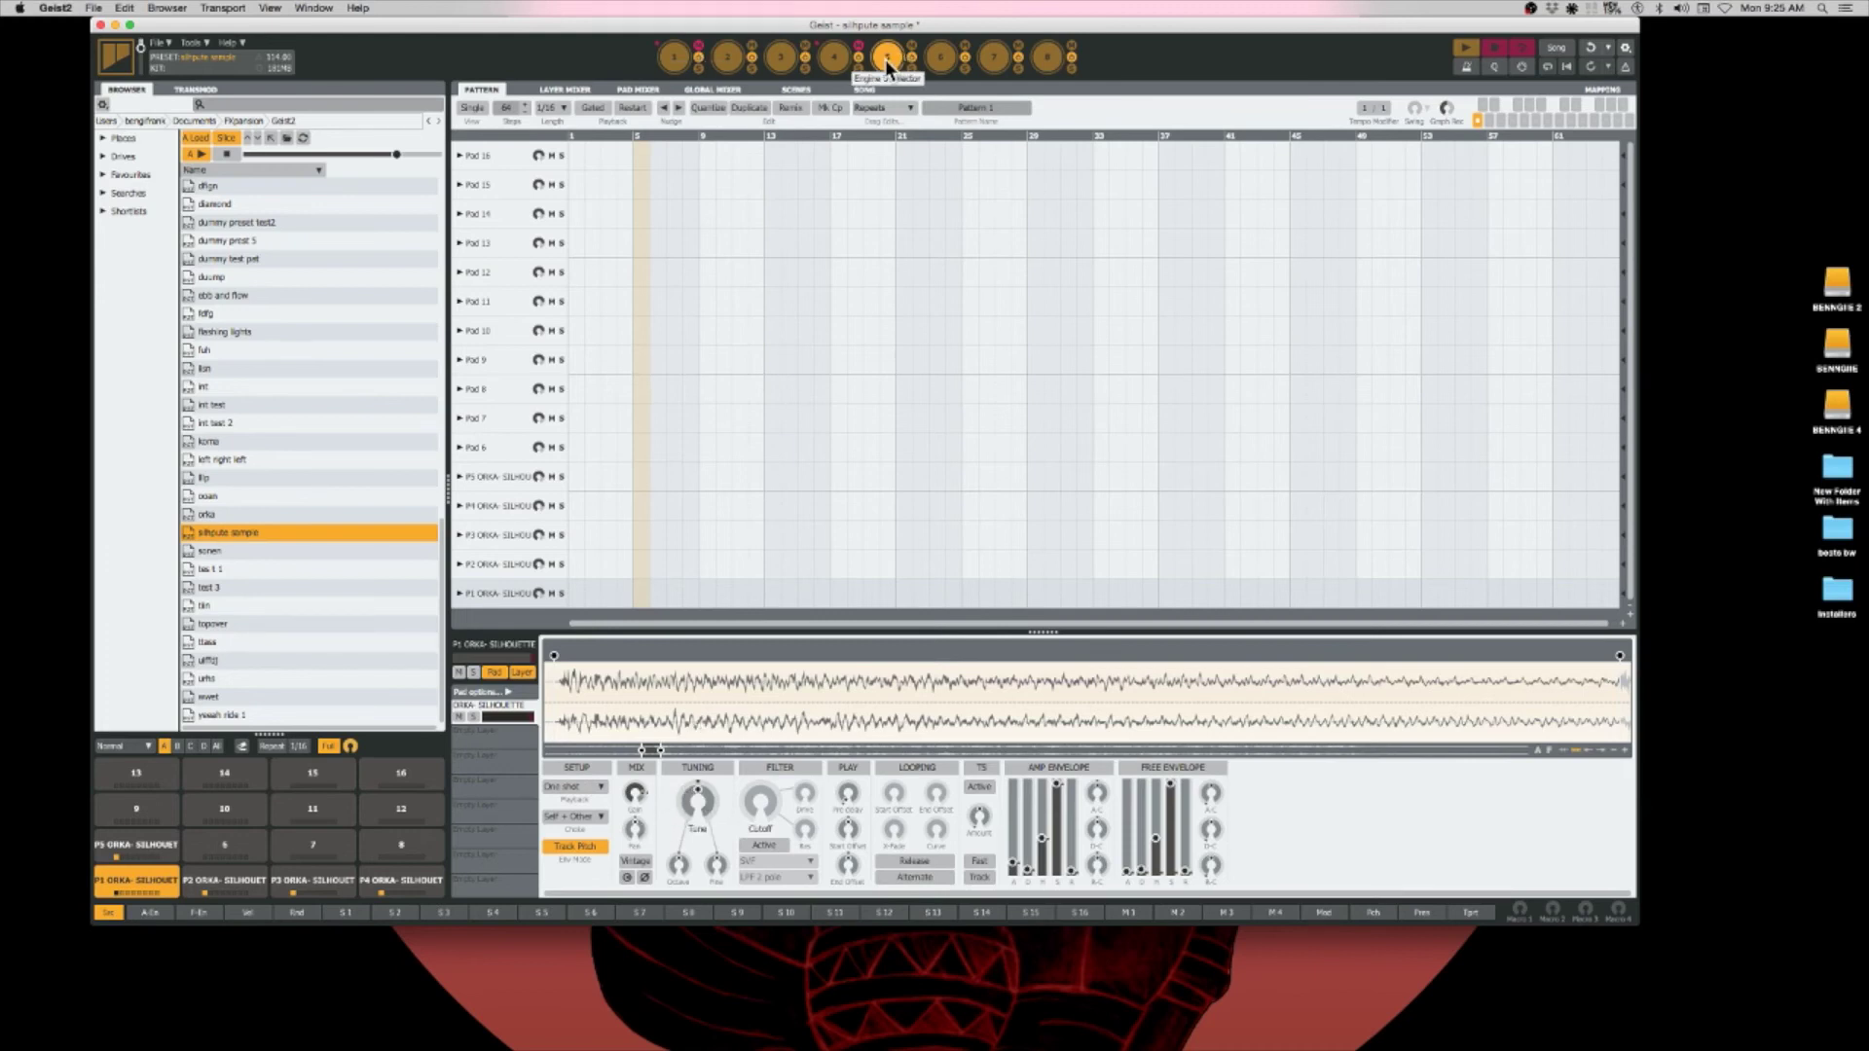
Step: Switch to Engine 1 to reveal its example pattern of scattered ORKA slice hits
left_click(671, 57)
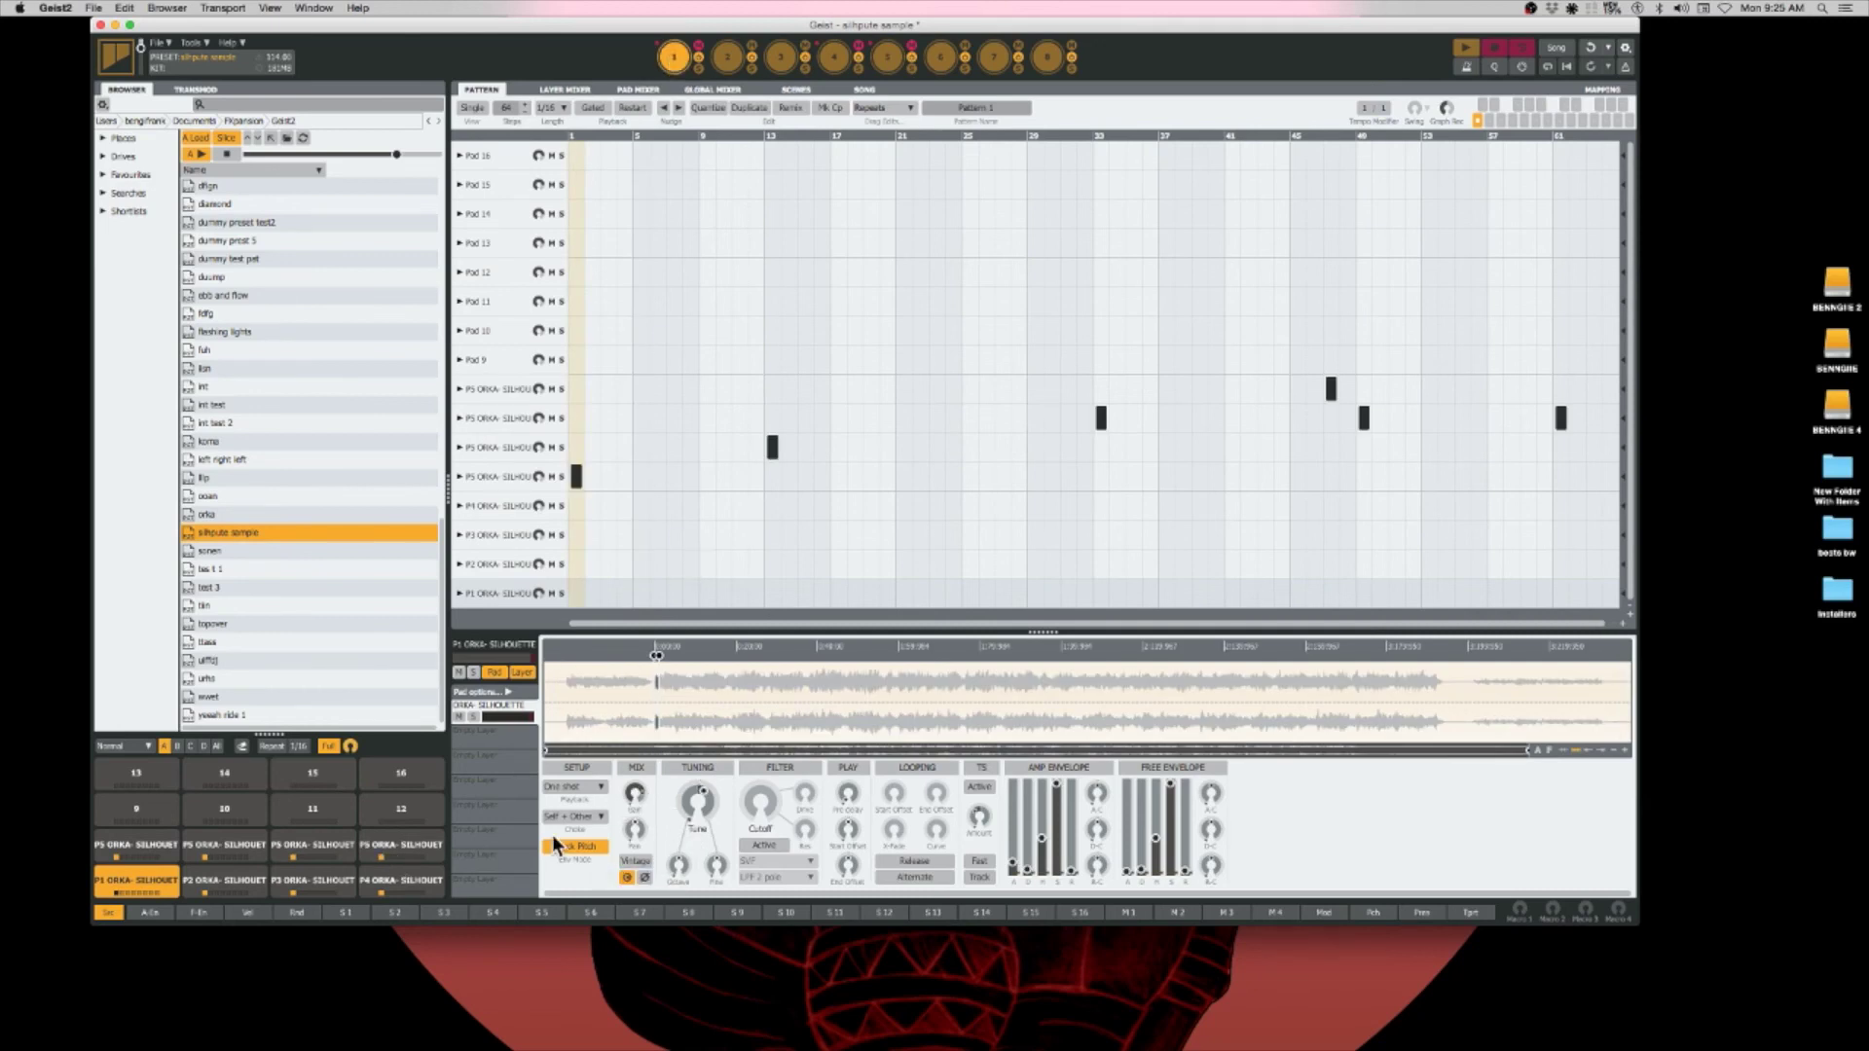
mouse_move(697, 804)
mouse_move(980, 816)
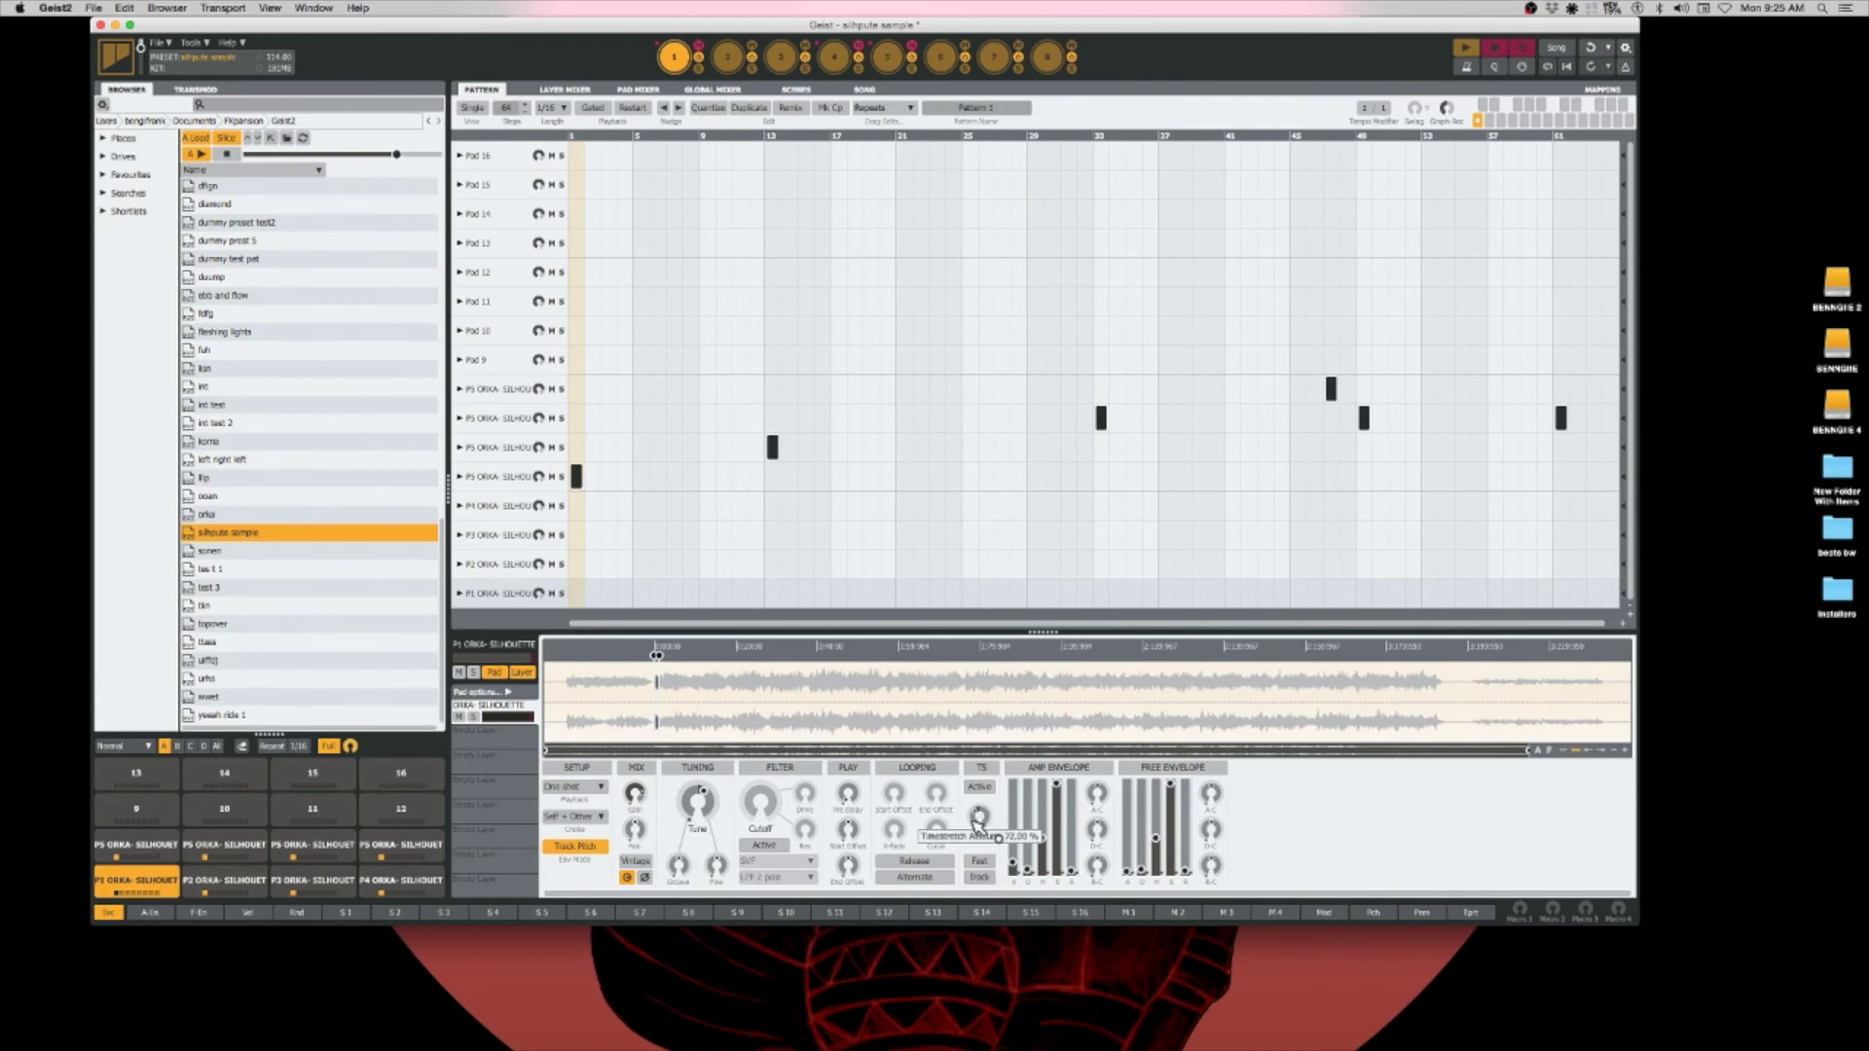
mouse_move(662, 883)
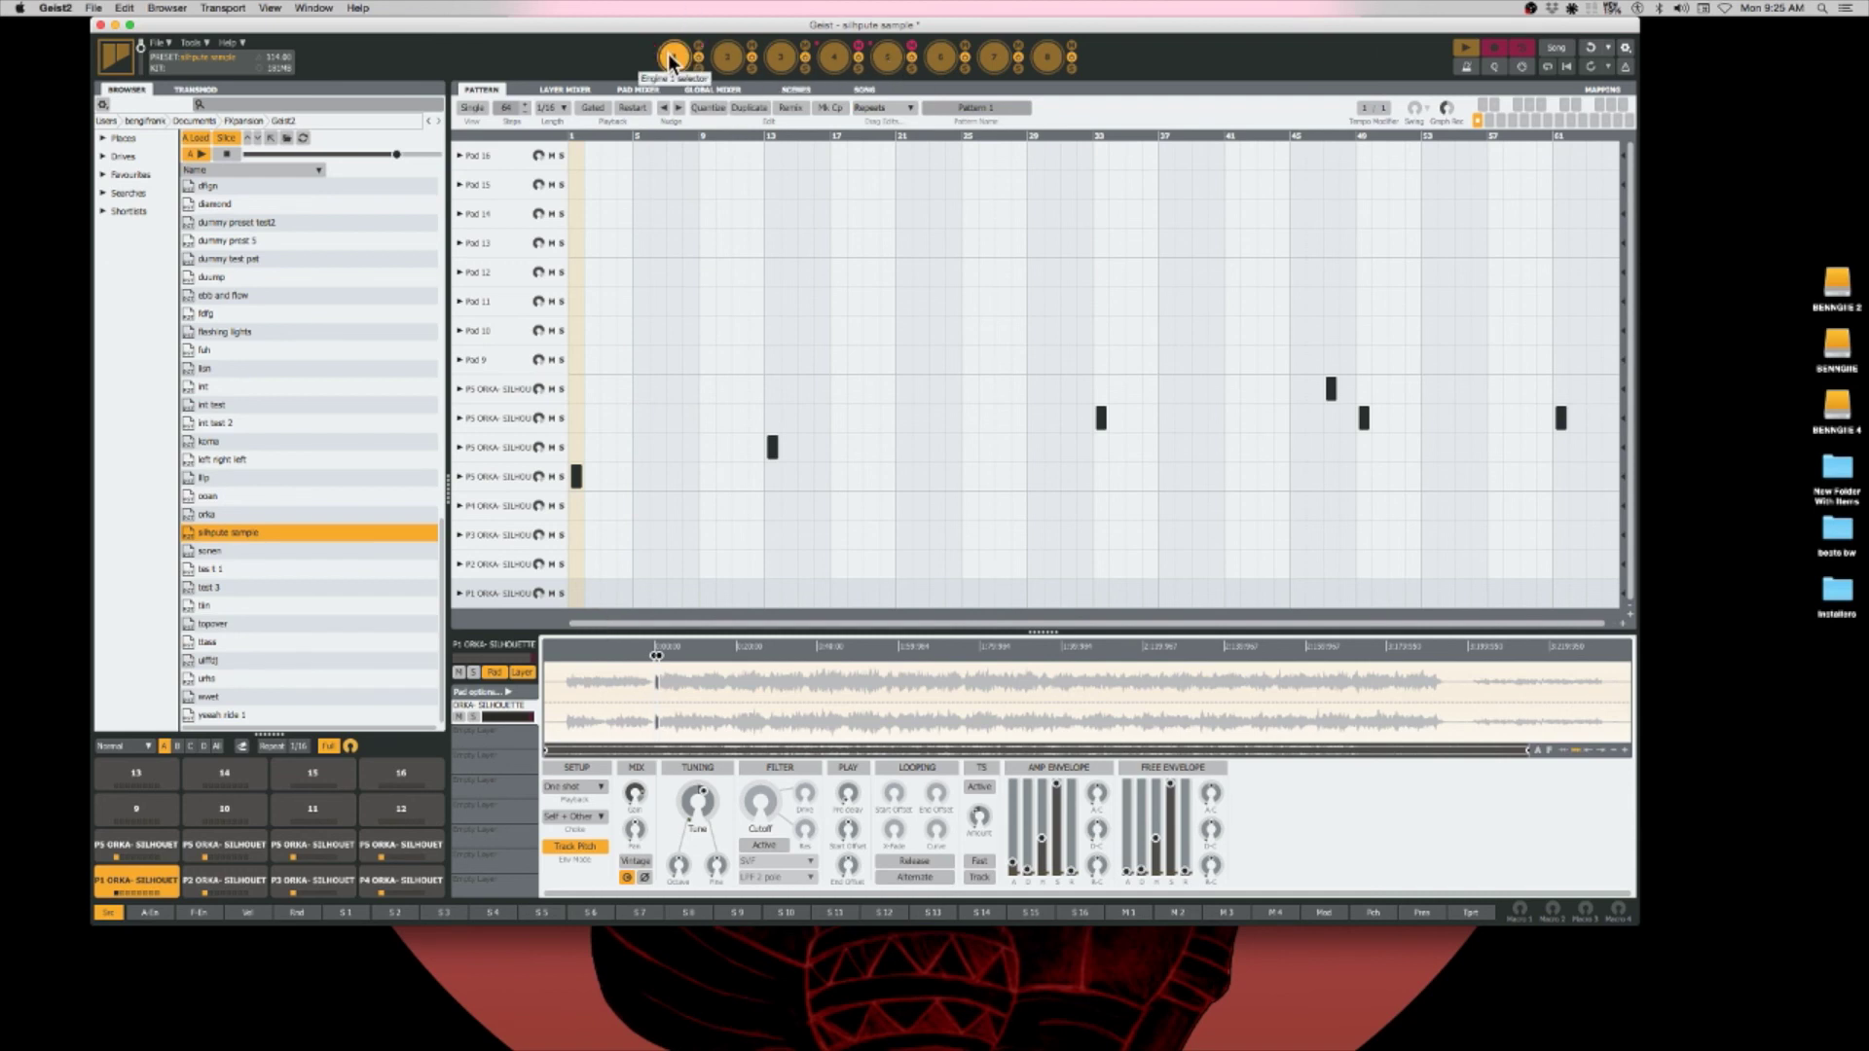
Step: Select engine 1, then play and stop the 64-step example chopped pattern
left_click(695, 48)
key("space")
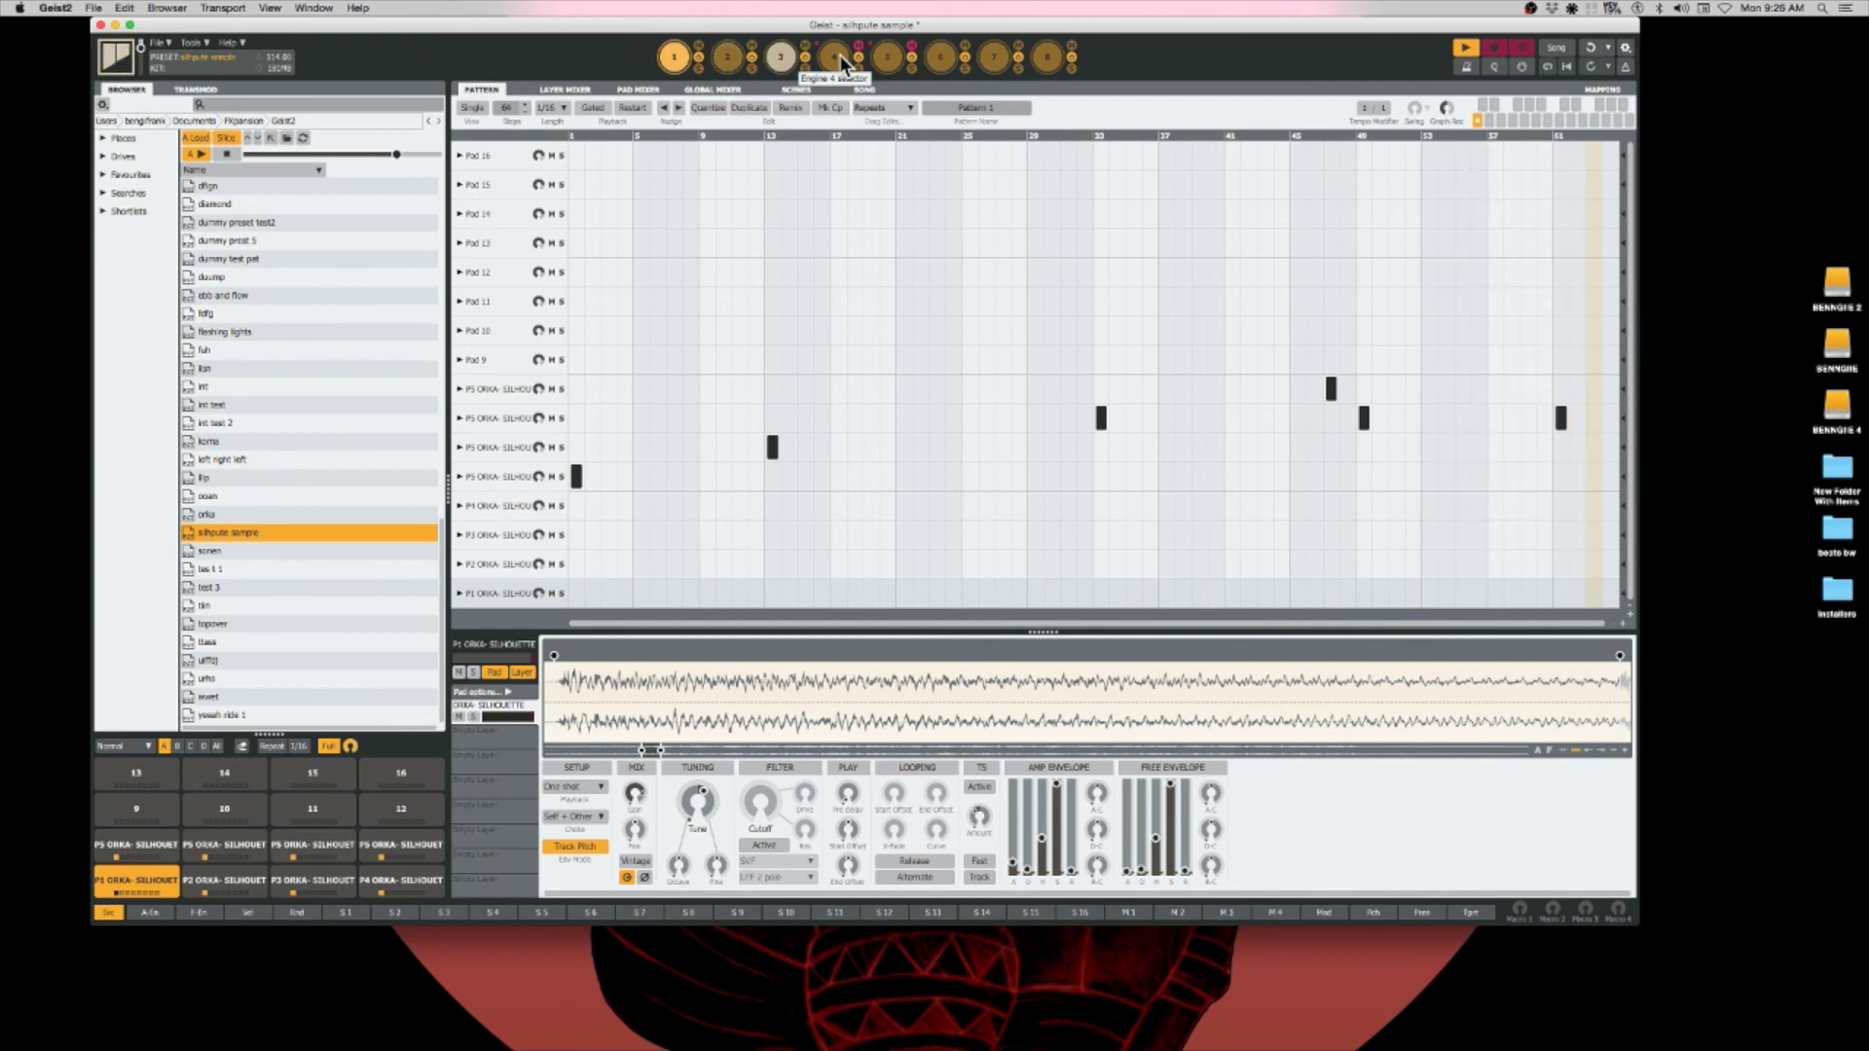
key("space")
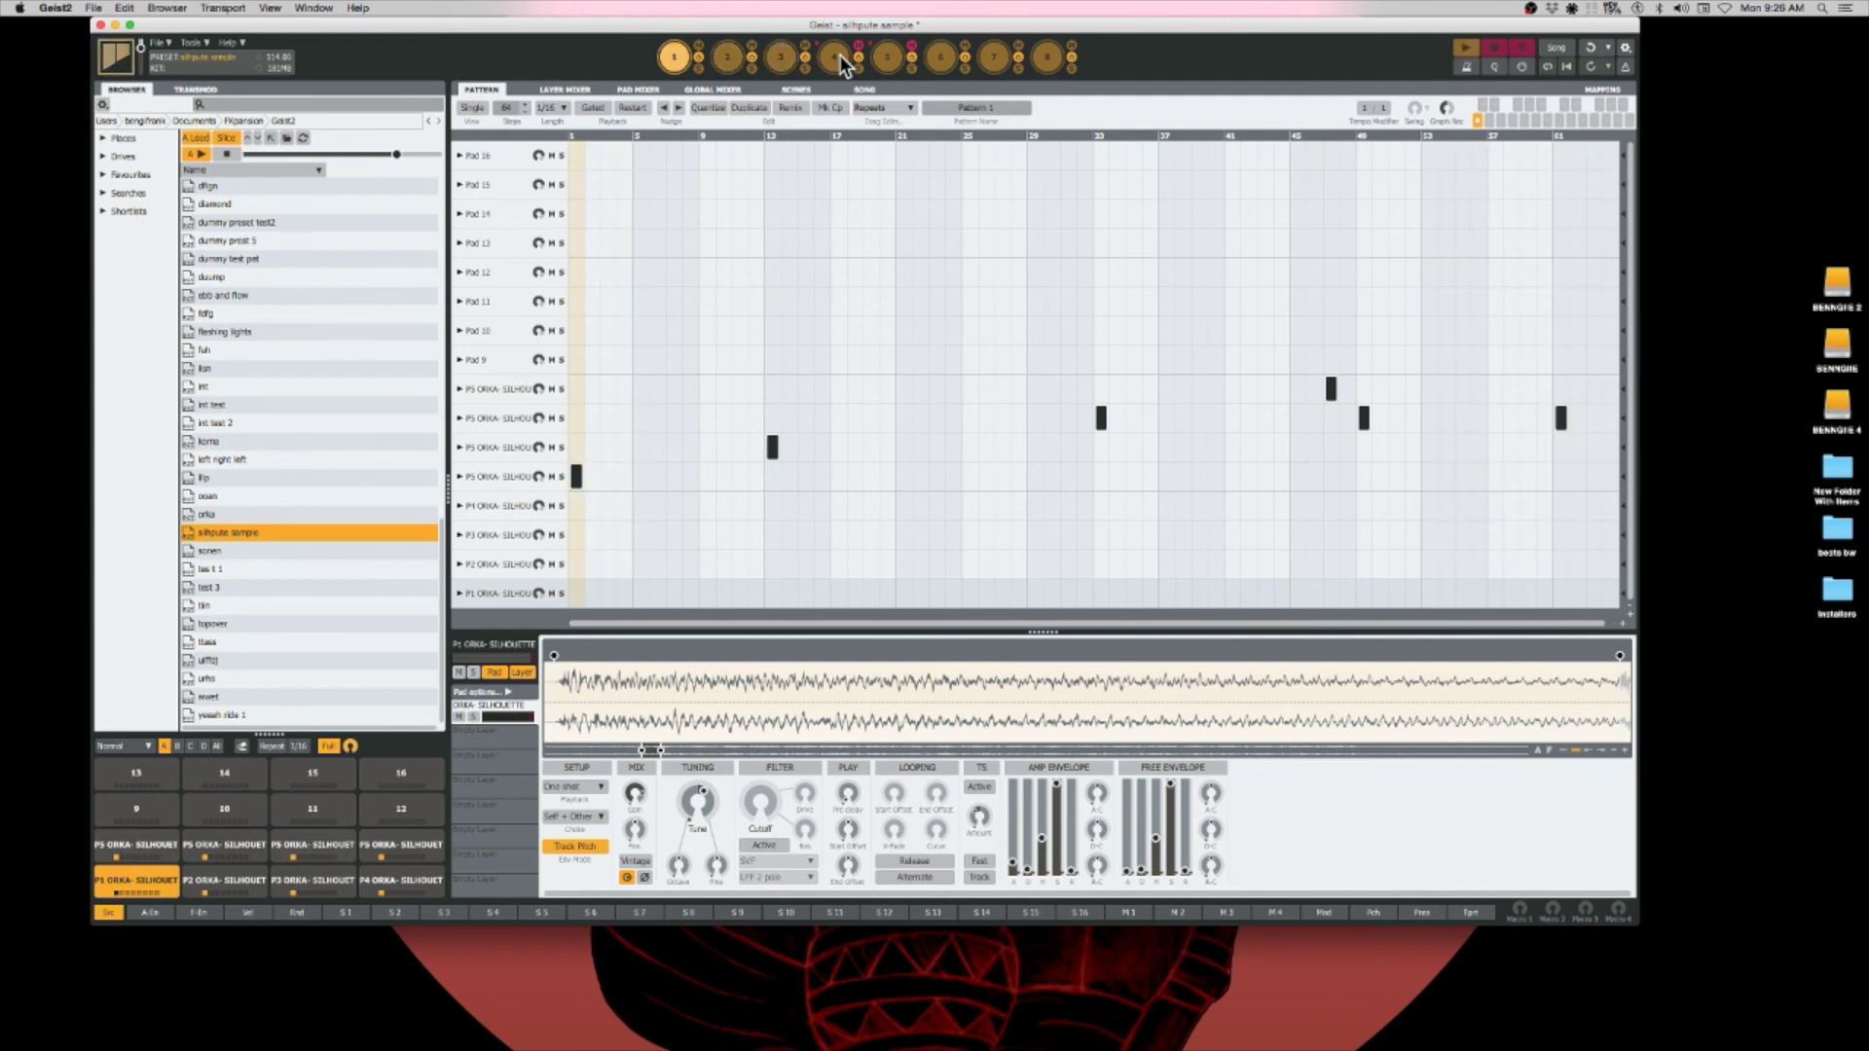